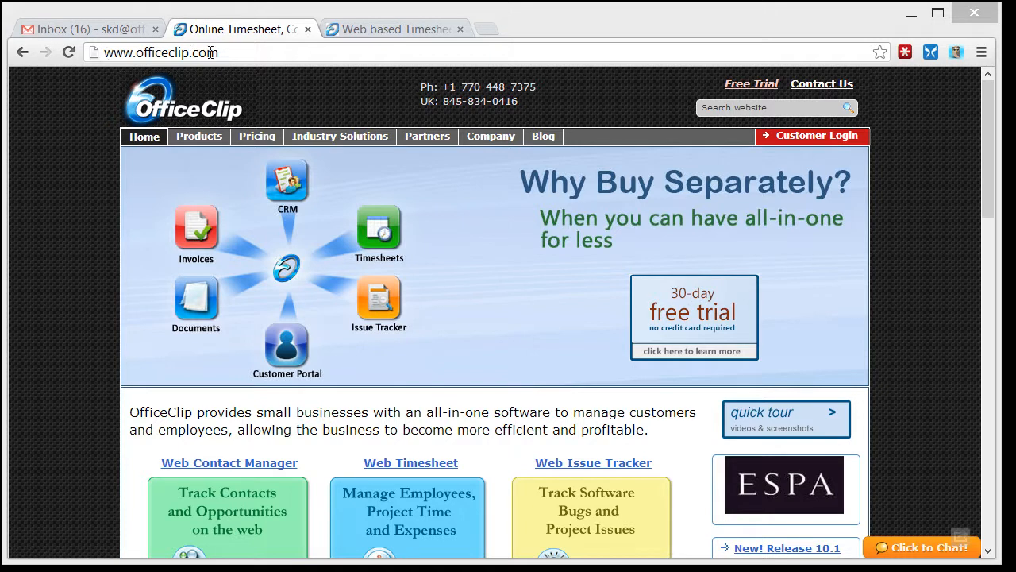
# Go through Pricing, All OfficeClip Applications, Installed Version and Free Download to the OfficeClip Suite 10.1.8 Downloads page.
pyautogui.click(257, 143)
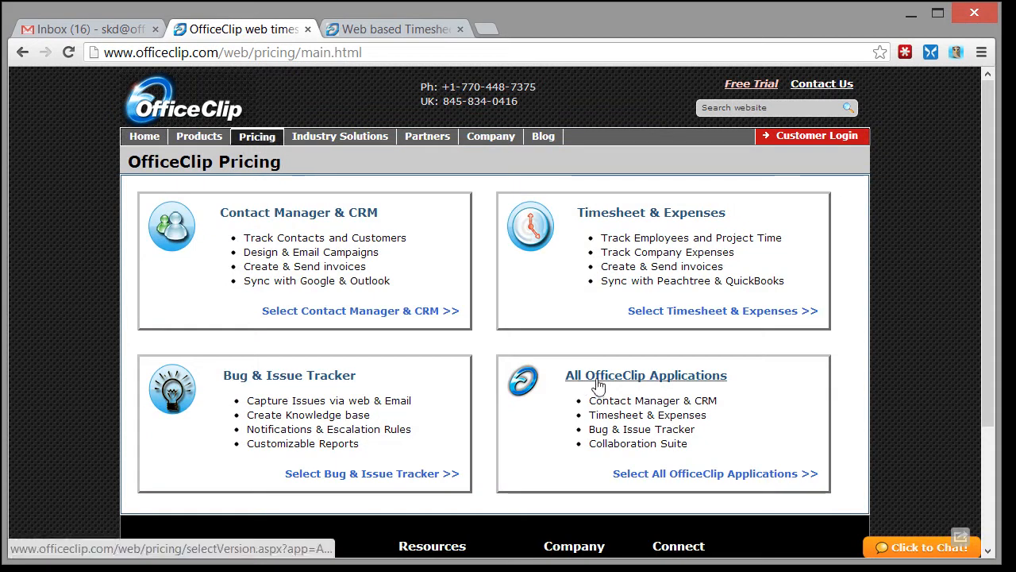
pyautogui.click(637, 384)
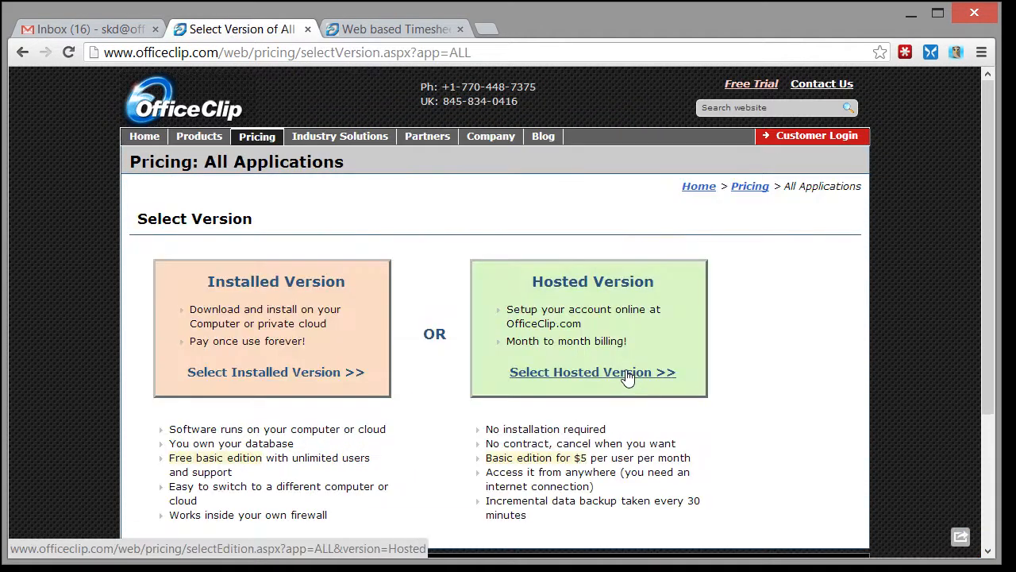
pyautogui.click(328, 287)
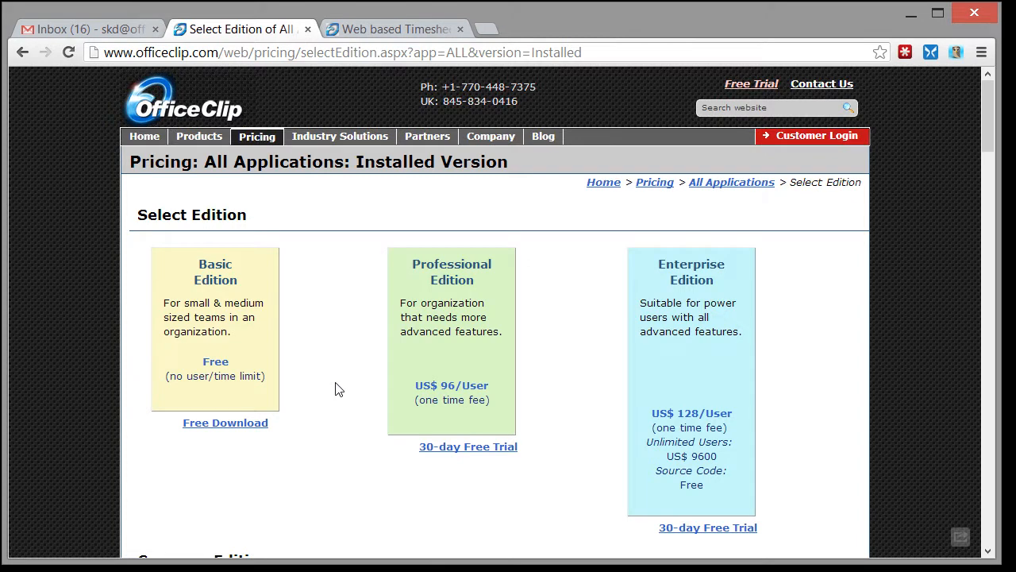
pyautogui.scroll(-5, 335, 389)
pyautogui.scroll(5, 335, 389)
pyautogui.click(251, 429)
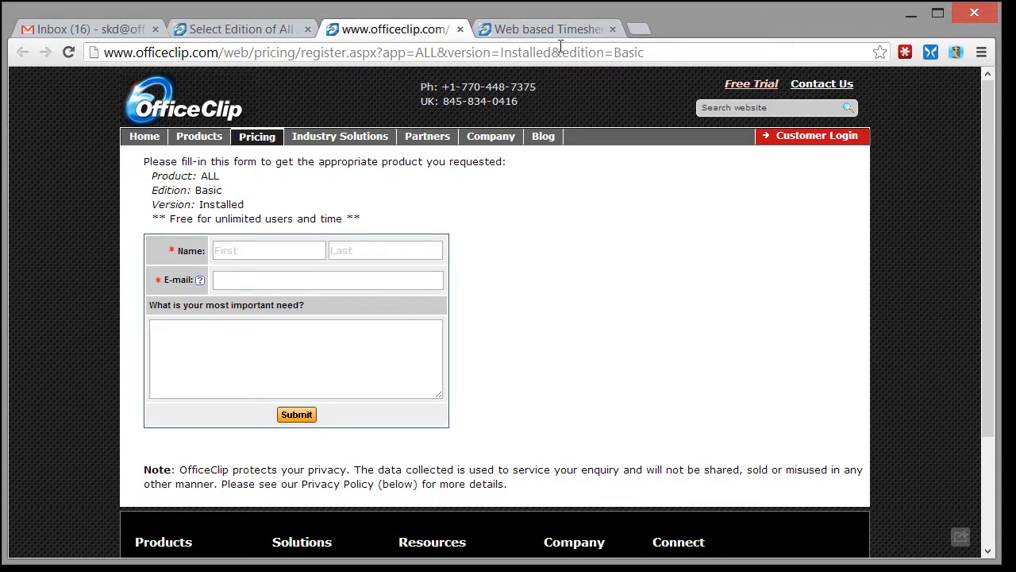
pyautogui.click(559, 30)
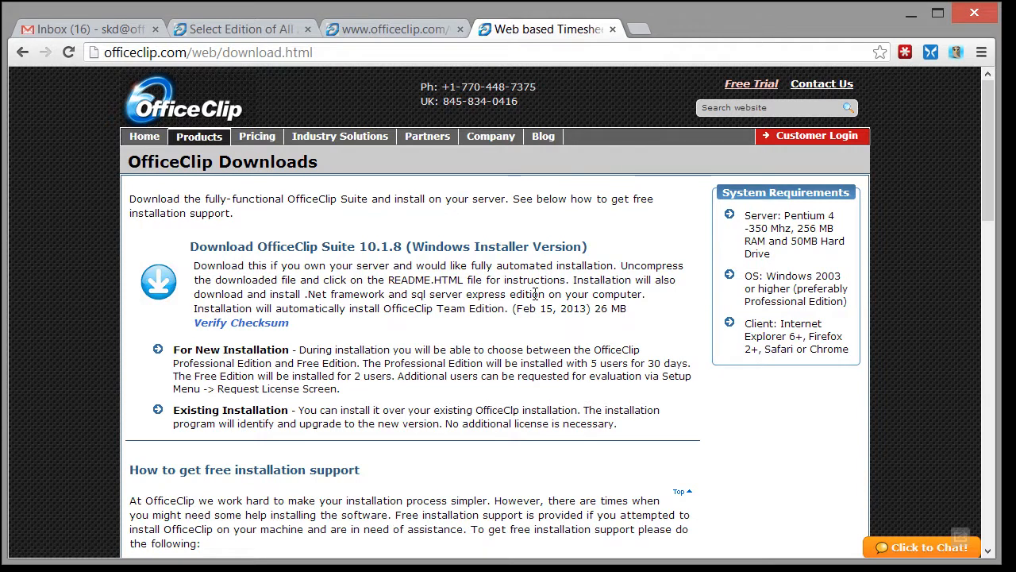
# Download the Windows installer and extract officeclip10.zip into an officeclip10 folder in Downloads.
pyautogui.click(366, 252)
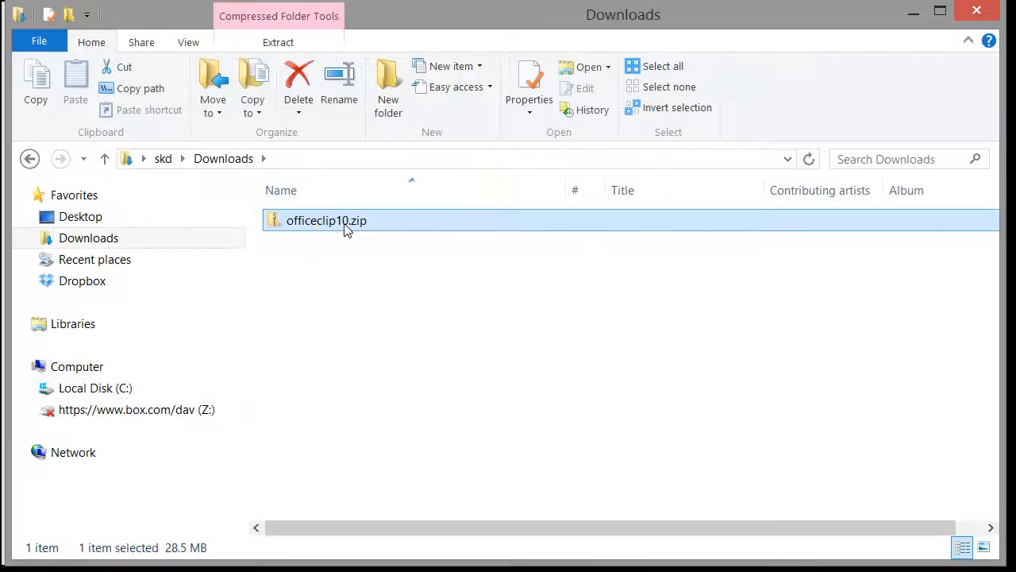
pyautogui.rightClick(345, 226)
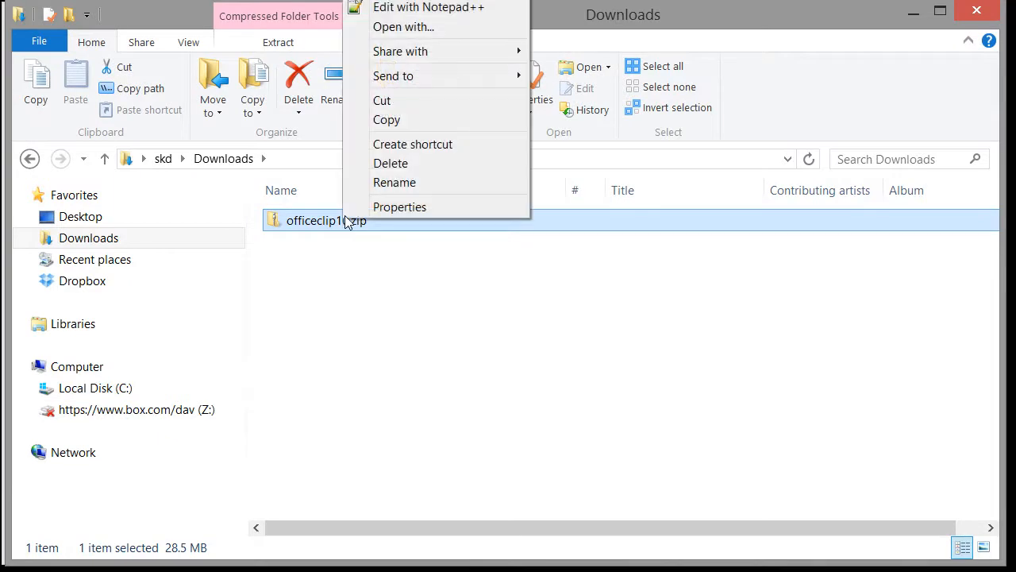
pyautogui.click(397, 1)
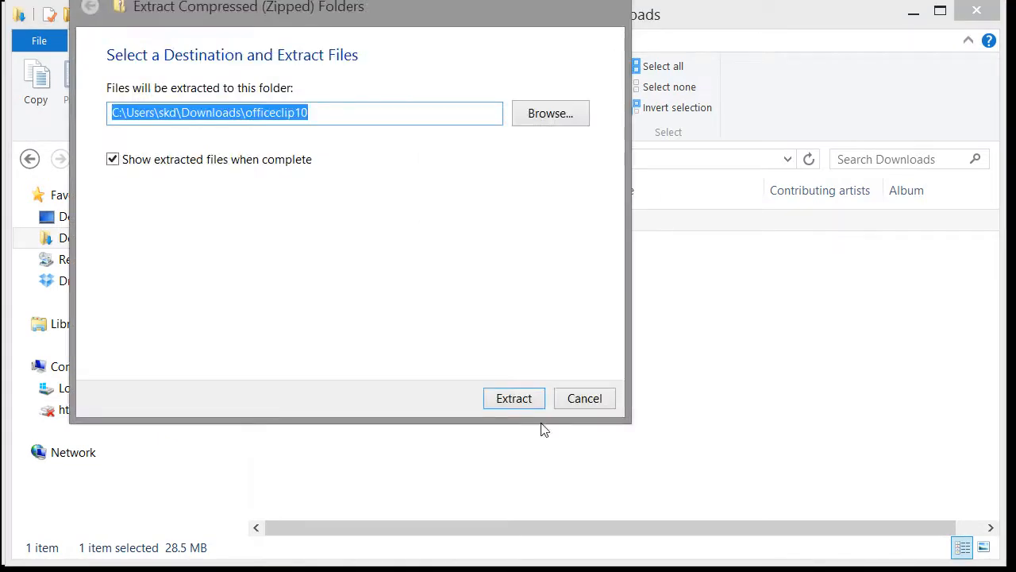
pyautogui.click(513, 398)
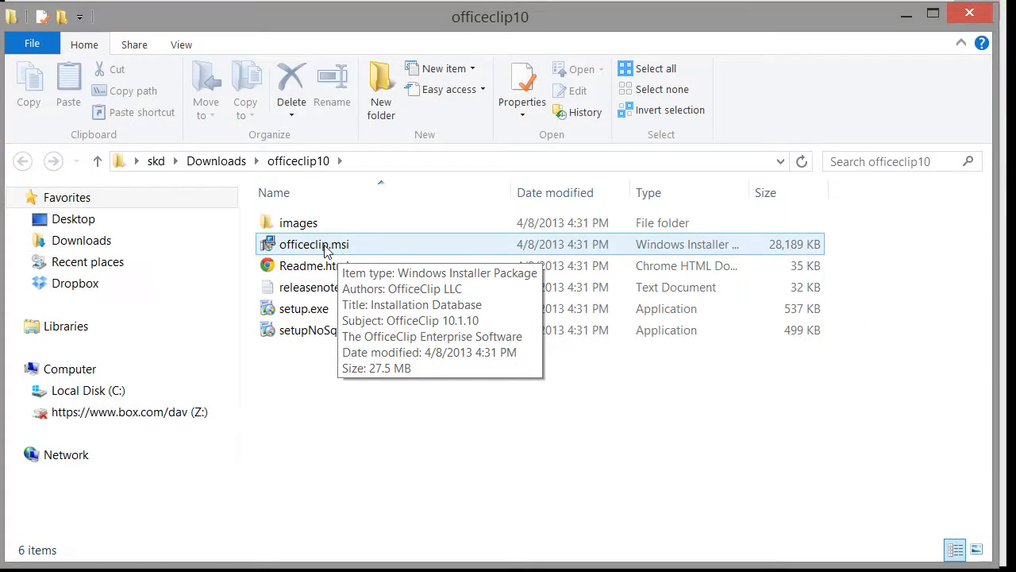
pyautogui.click(325, 250)
pyautogui.rightClick(325, 249)
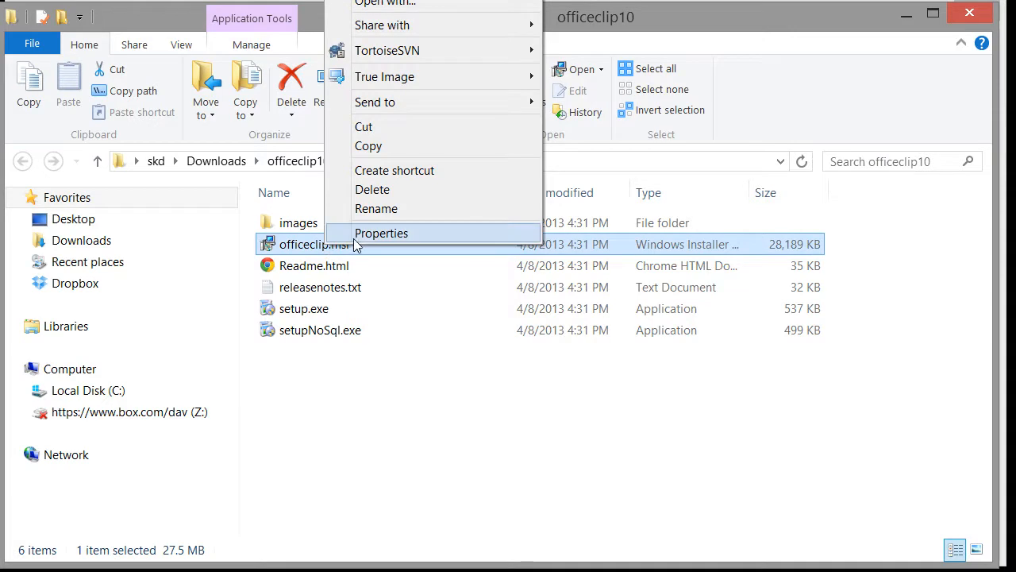
pyautogui.click(353, 238)
pyautogui.moveTo(480, 68); pyautogui.dragTo(481, 23)
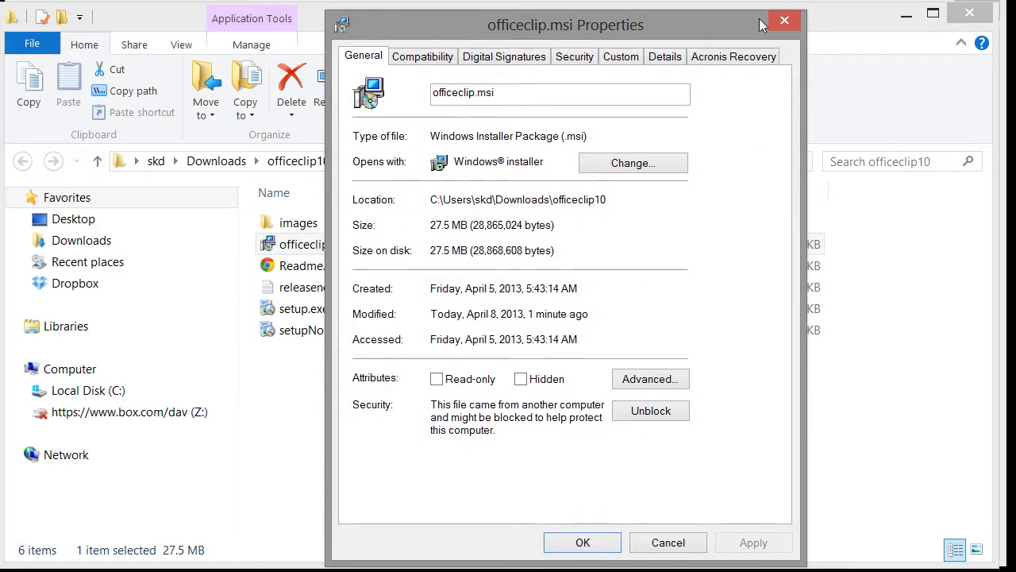
pyautogui.moveTo(620, 21); pyautogui.dragTo(661, 27)
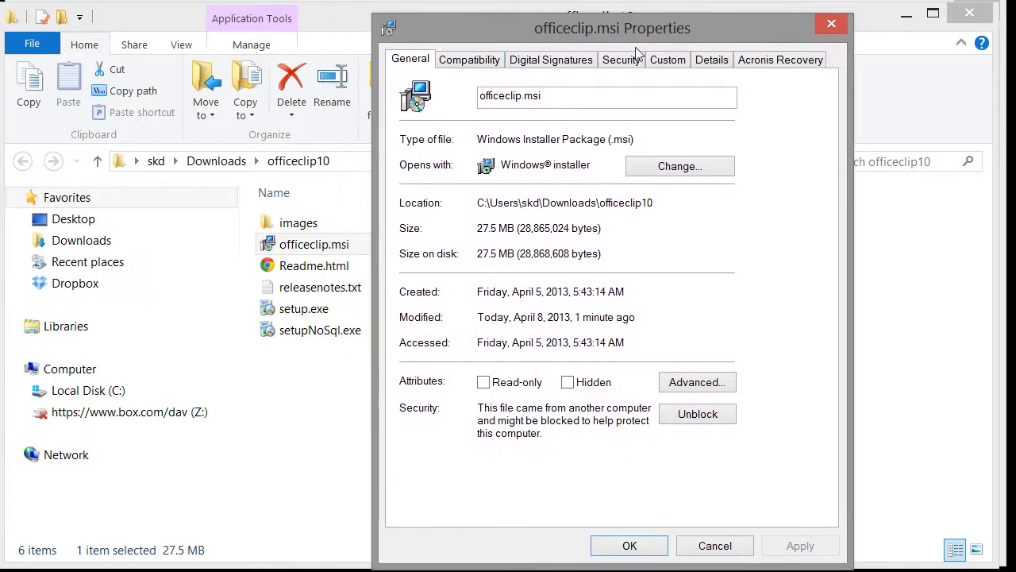
pyautogui.click(569, 66)
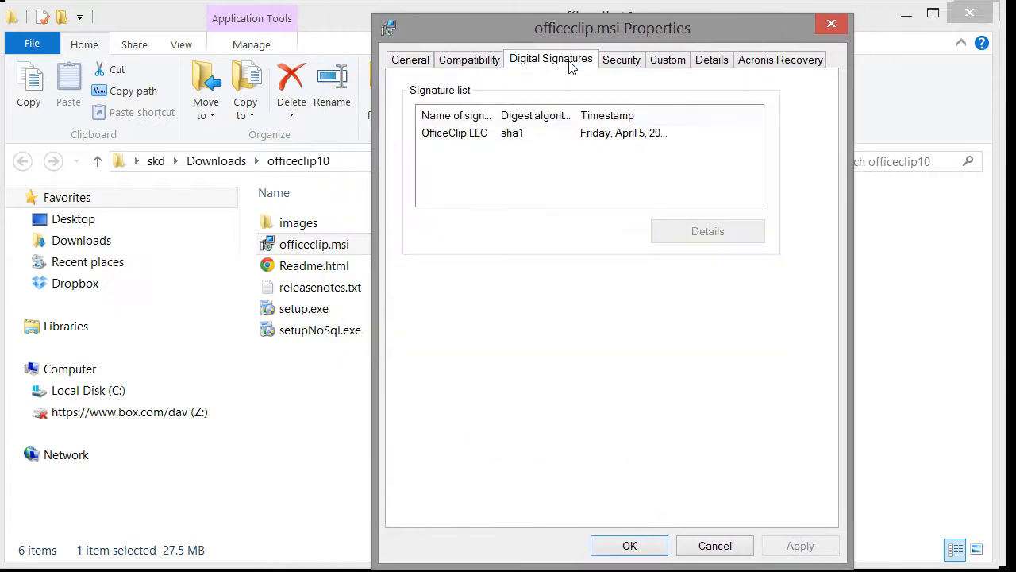
pyautogui.click(477, 135)
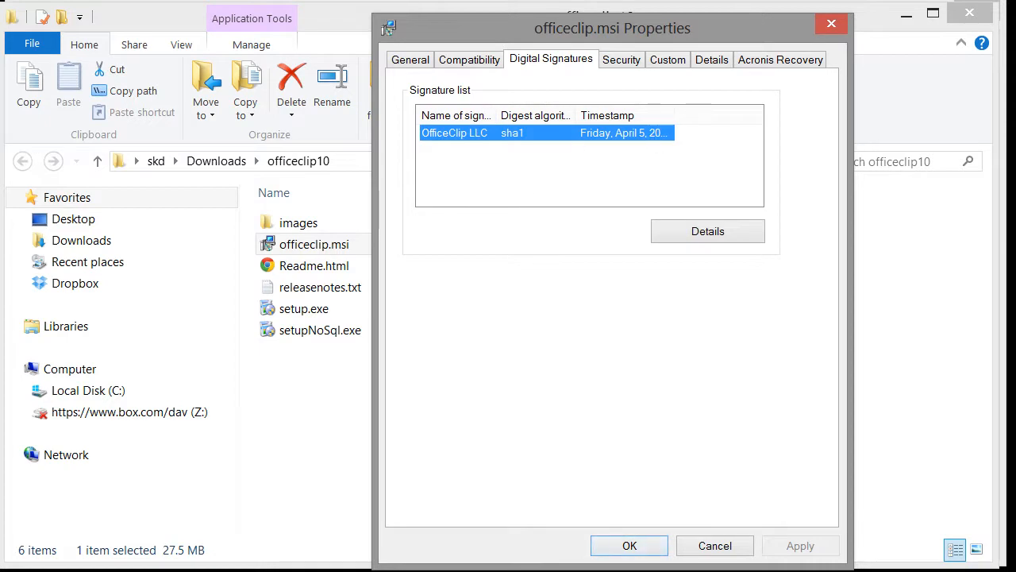
pyautogui.click(629, 546)
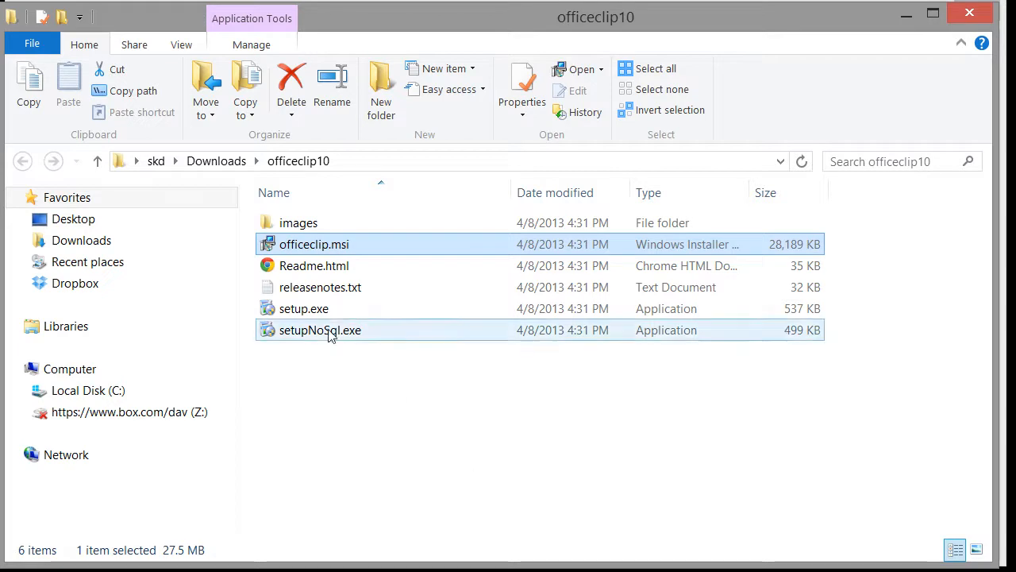
pyautogui.click(316, 310)
pyautogui.rightClick(316, 310)
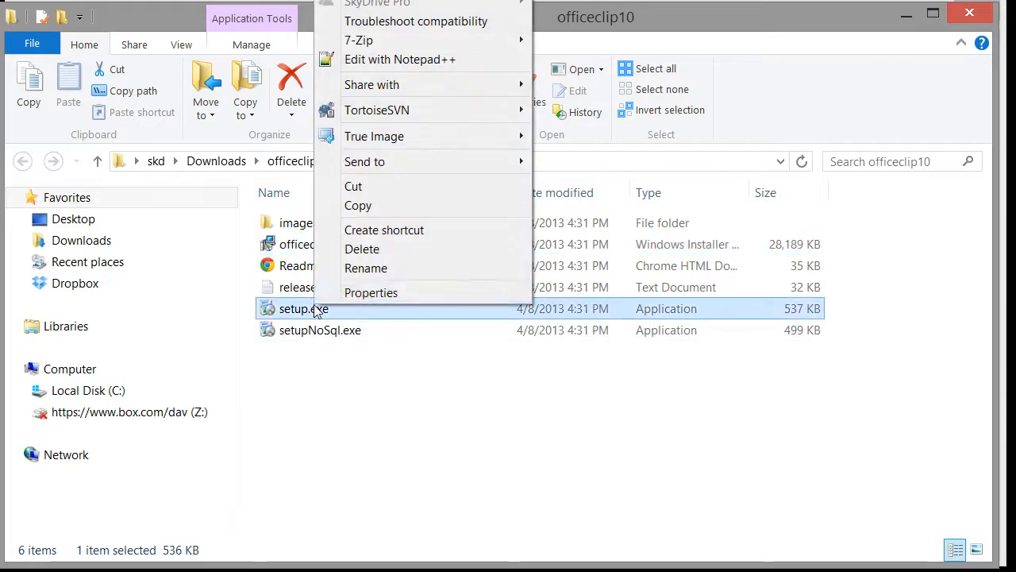
pyautogui.click(361, 292)
pyautogui.moveTo(465, 60); pyautogui.dragTo(467, 19)
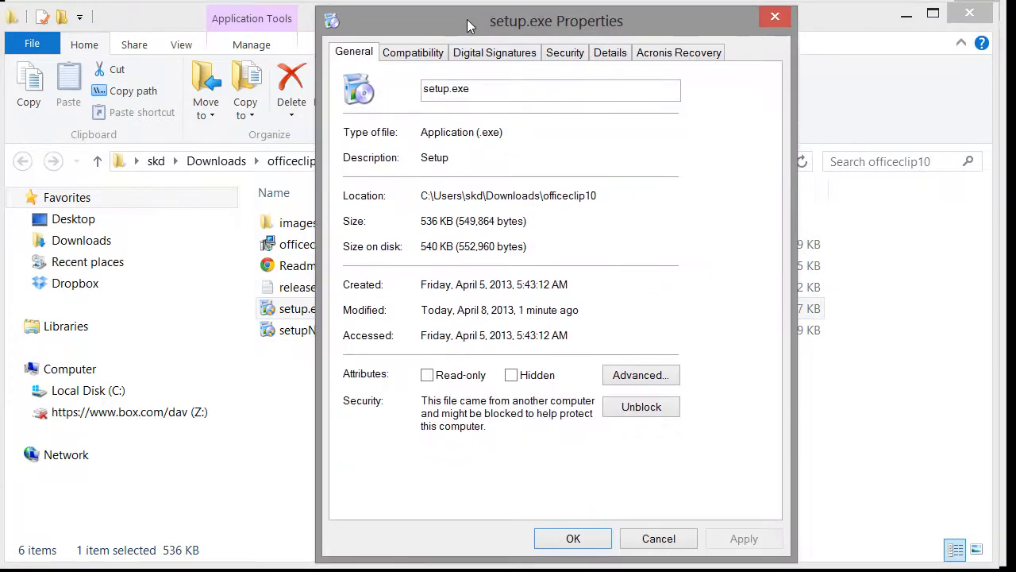
pyautogui.click(498, 52)
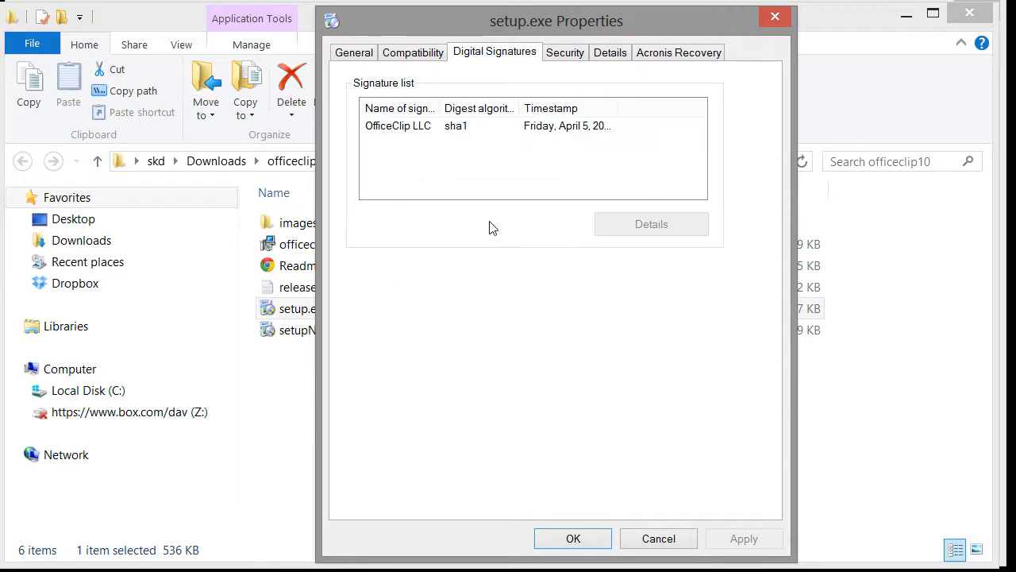
pyautogui.click(643, 538)
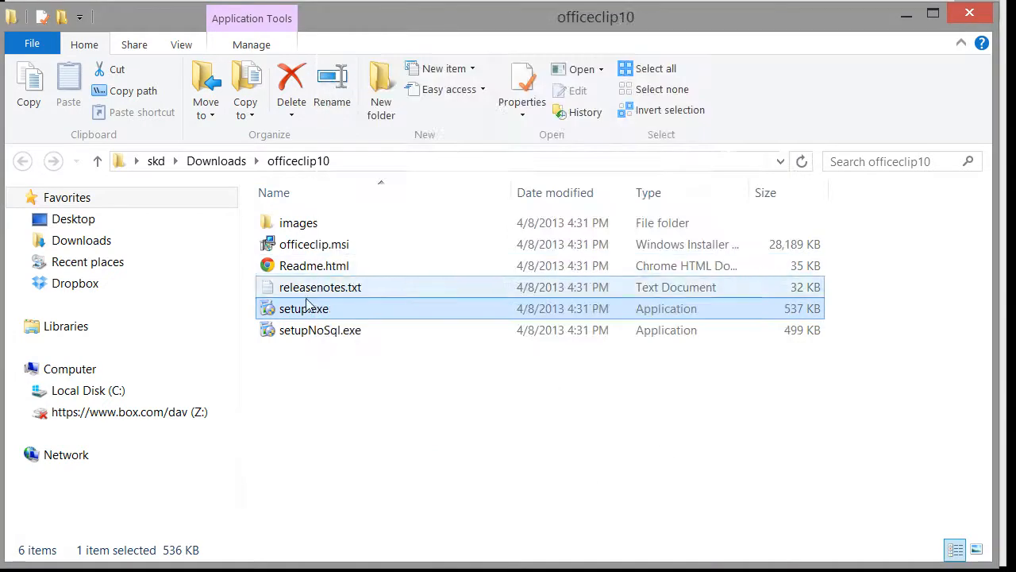
pyautogui.rightClick(311, 332)
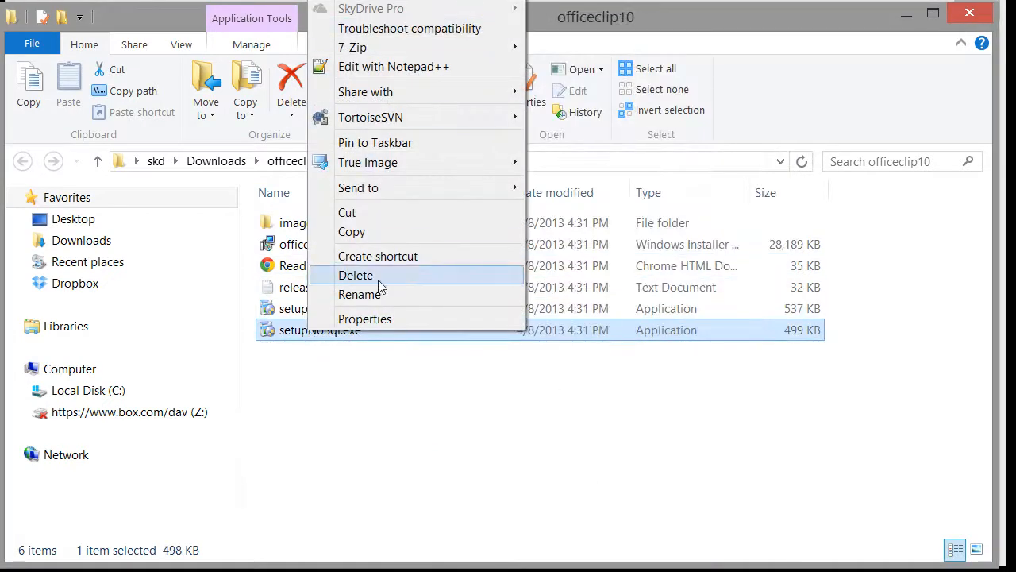
pyautogui.click(381, 318)
pyautogui.moveTo(389, 64); pyautogui.dragTo(390, 35)
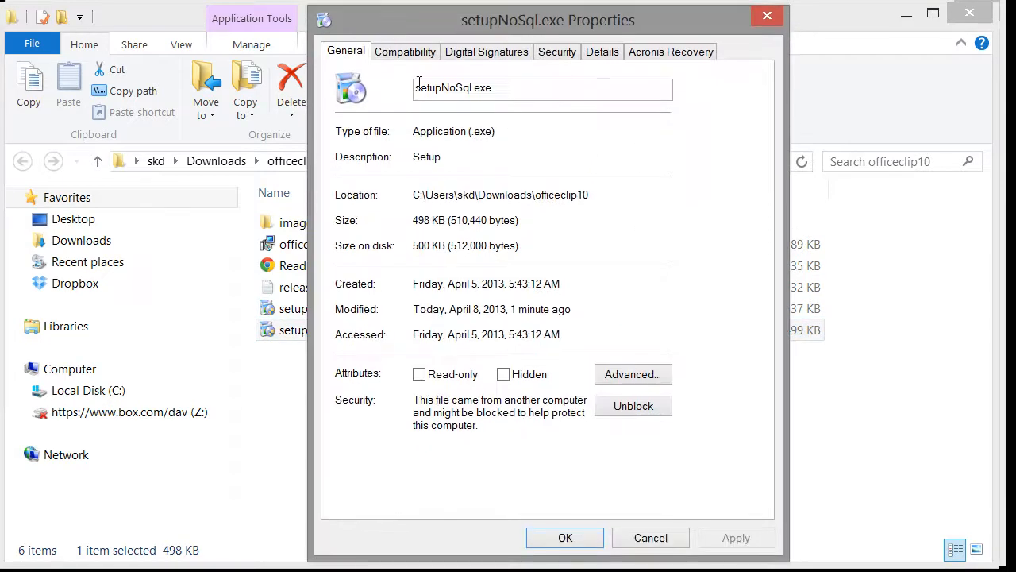
pyautogui.click(492, 54)
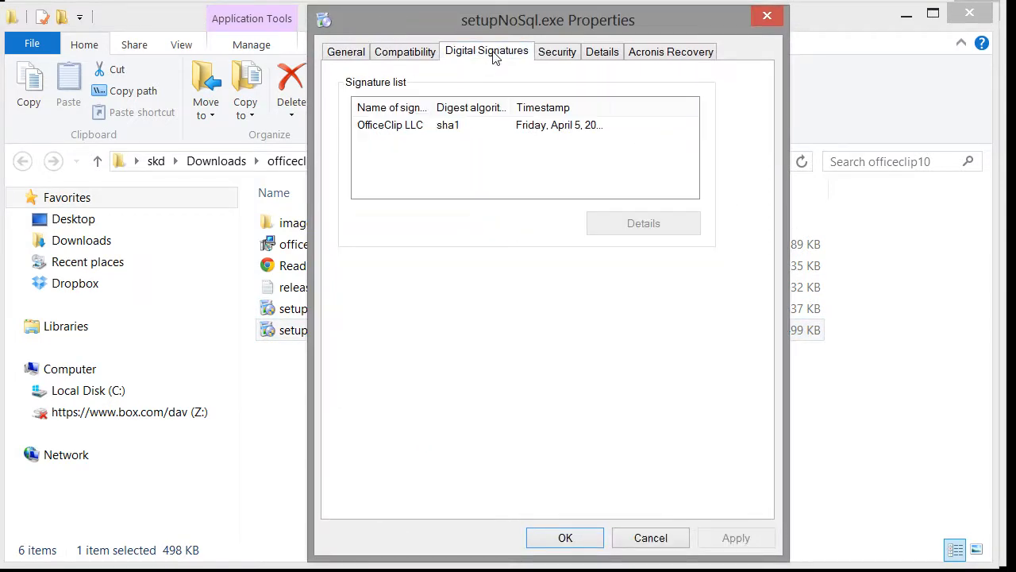
pyautogui.click(651, 538)
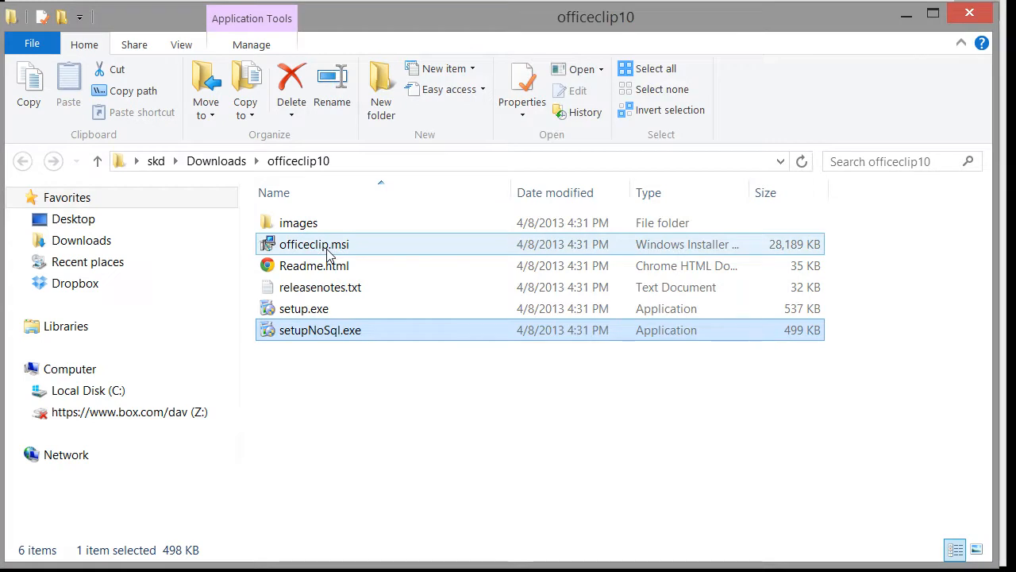
pyautogui.moveTo(324, 272)
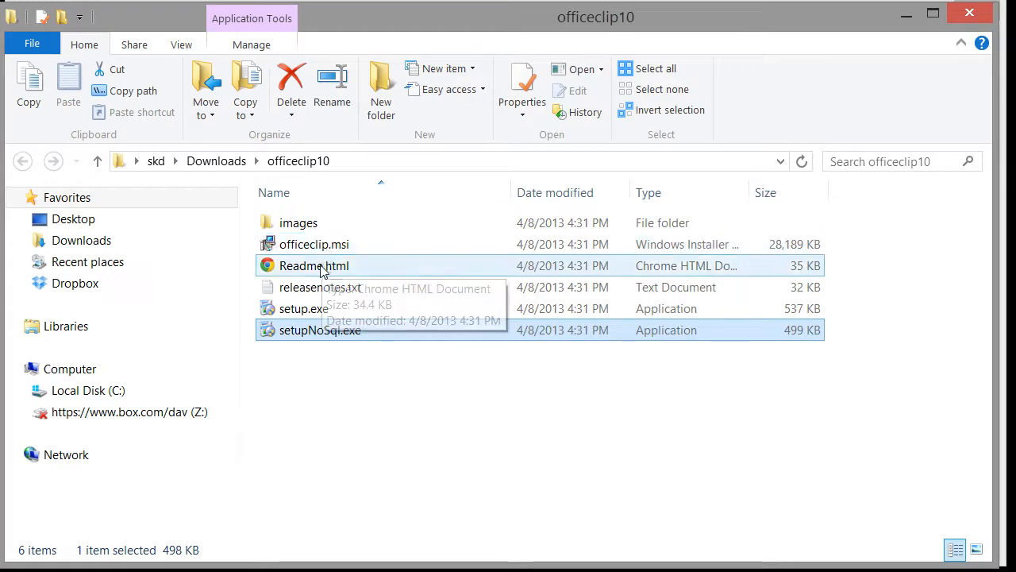
# Open Readme.html, view its 4.1 Installation section, go back, then minimize Chrome.
pyautogui.doubleClick(309, 267)
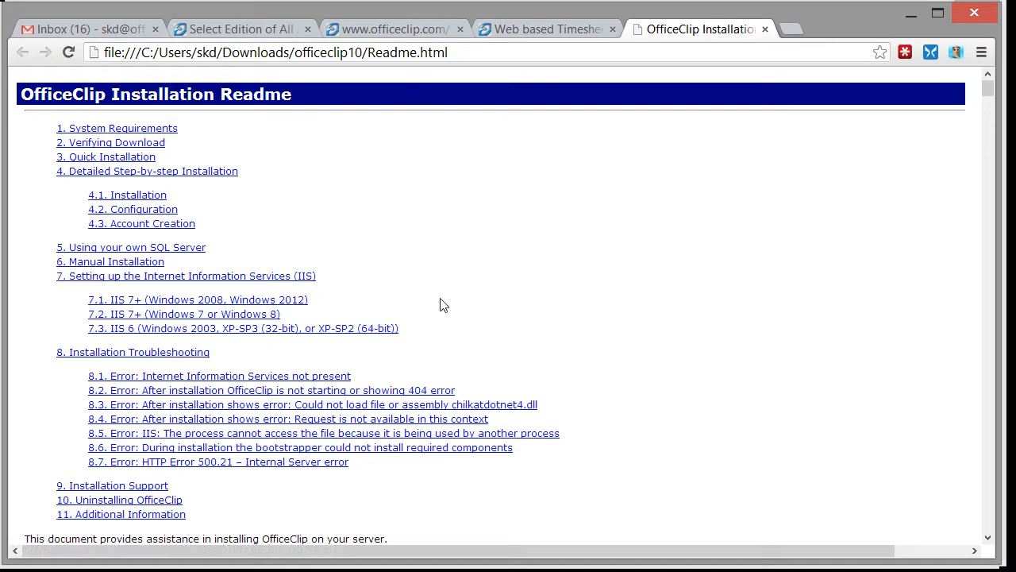
pyautogui.click(168, 177)
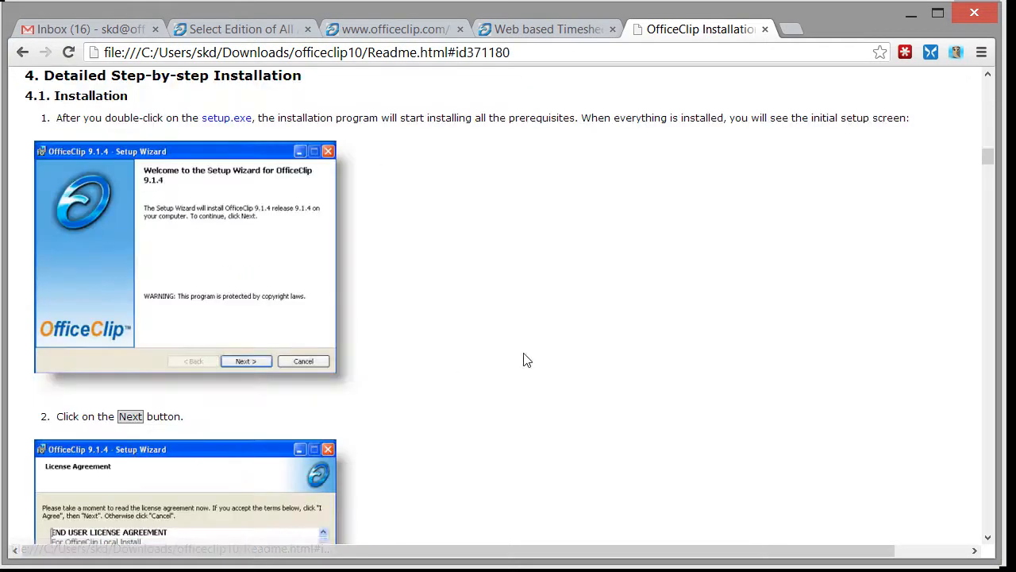
pyautogui.click(22, 51)
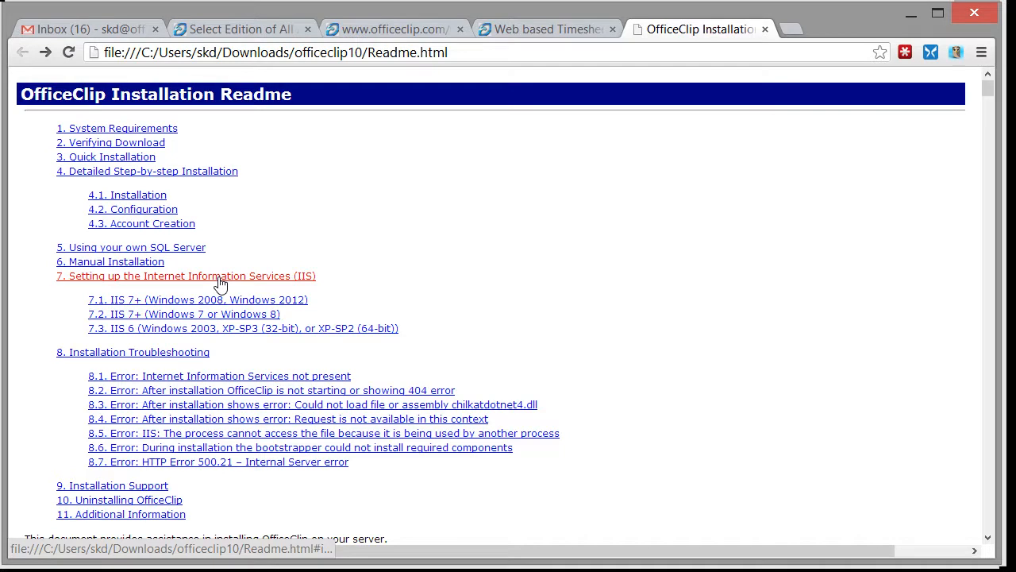
pyautogui.click(911, 14)
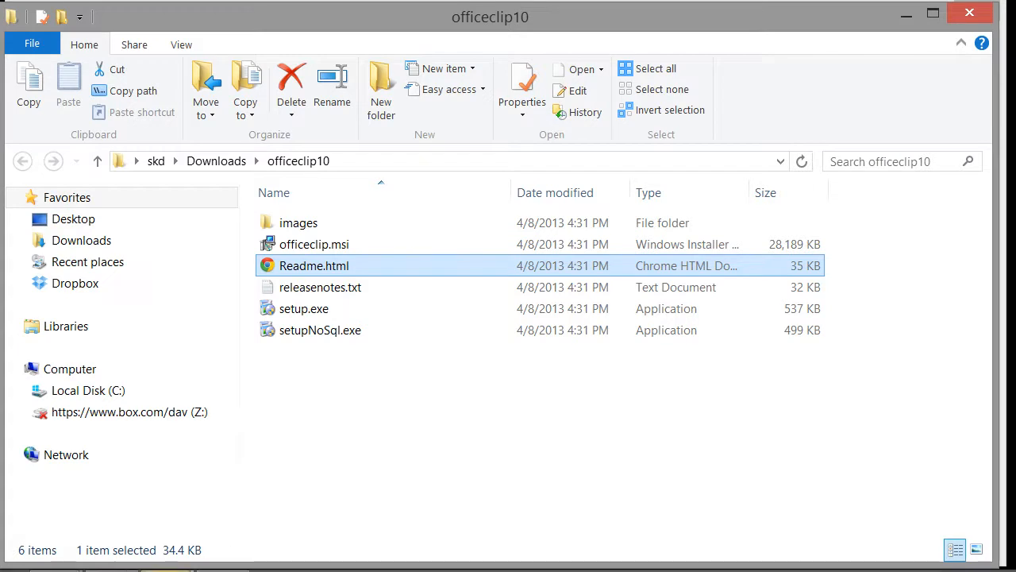
# Open Turn Windows features on or off from Control Panel's Programs and Features.
pyautogui.moveTo(170, 570)
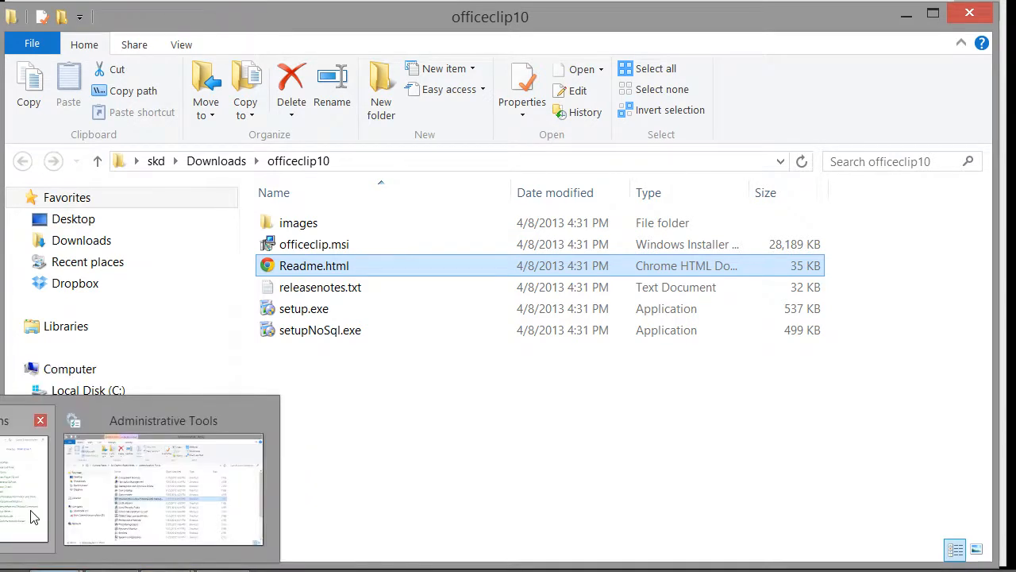
pyautogui.click(31, 516)
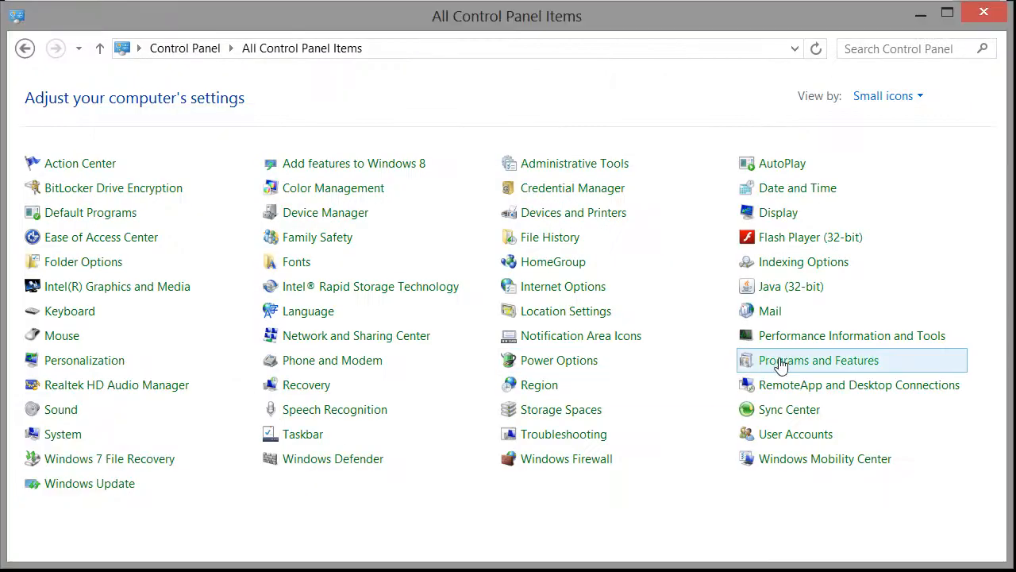
pyautogui.click(782, 364)
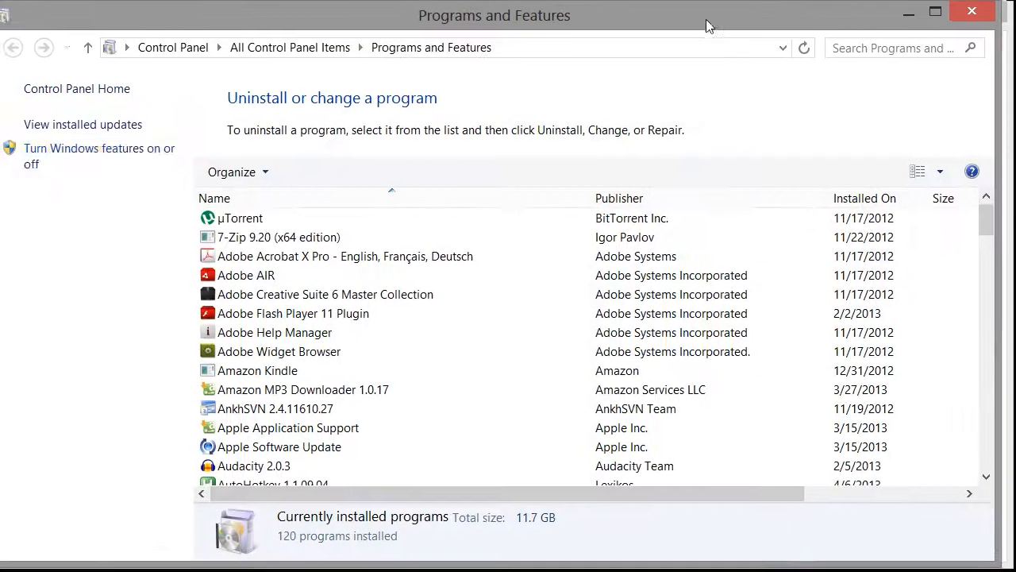
pyautogui.click(151, 159)
pyautogui.moveTo(337, 10); pyautogui.dragTo(453, 115)
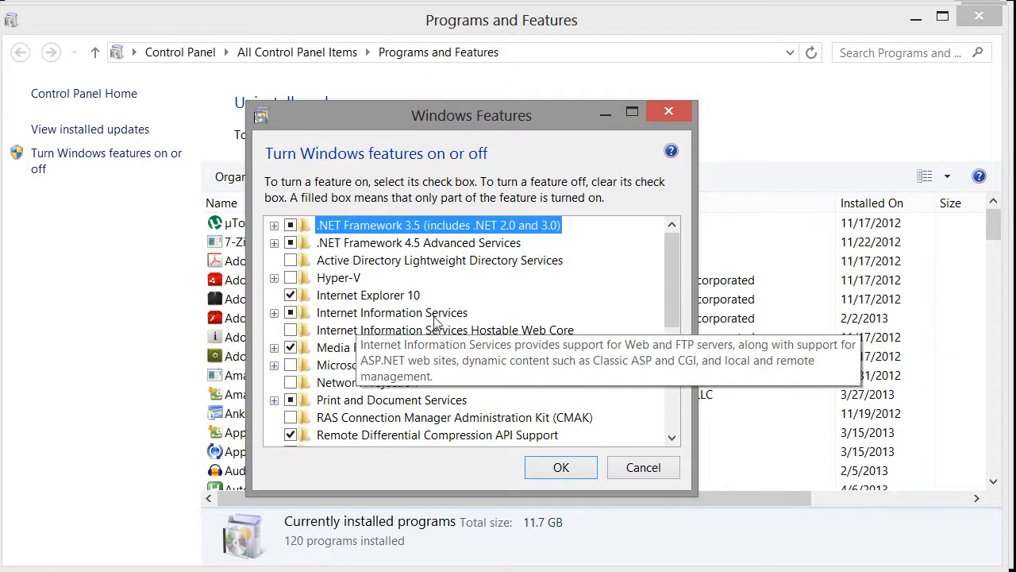
# Review the IIS Web Management Tools and IIS 6 Management Compatibility sub-features.
pyautogui.click(273, 315)
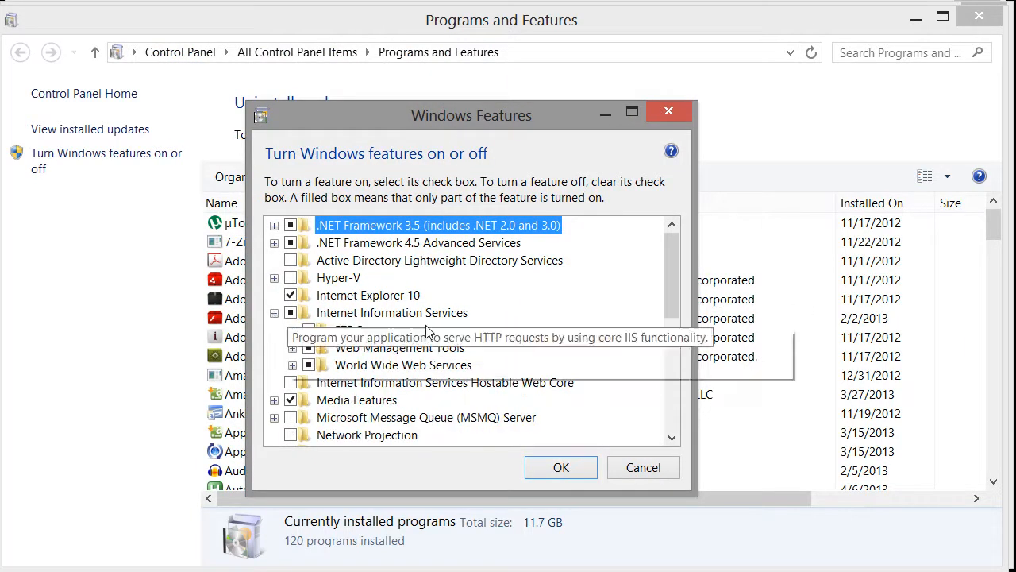
pyautogui.moveTo(667, 261); pyautogui.dragTo(671, 282)
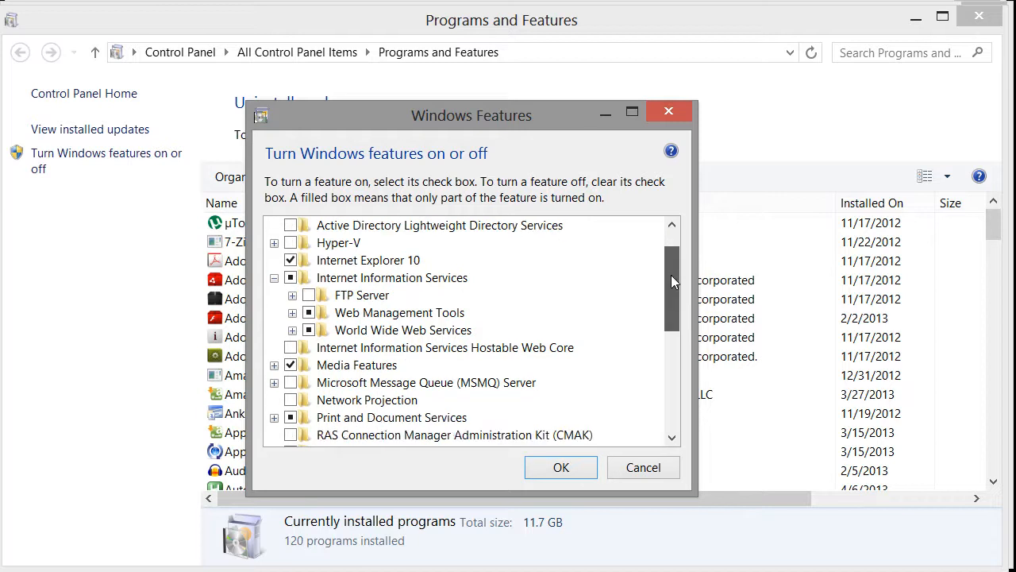
pyautogui.click(292, 312)
pyautogui.click(310, 331)
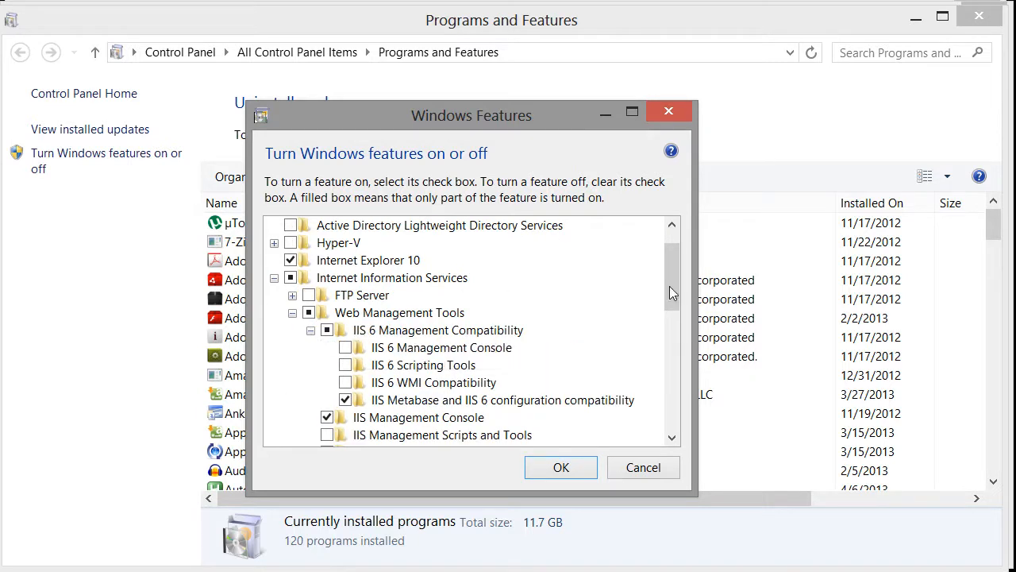
pyautogui.scroll(-2, 670, 293)
pyautogui.moveTo(371, 372)
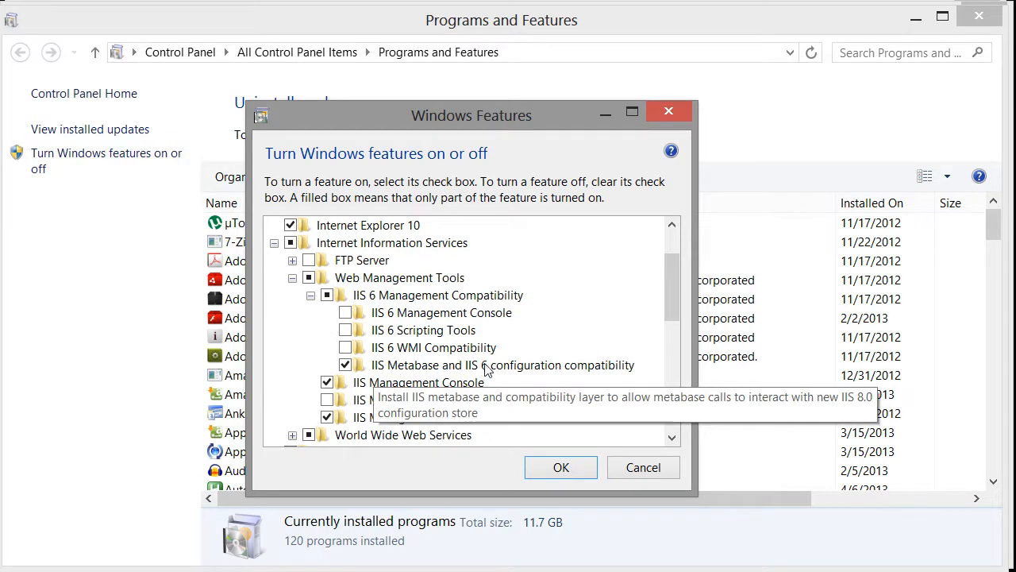
pyautogui.click(310, 294)
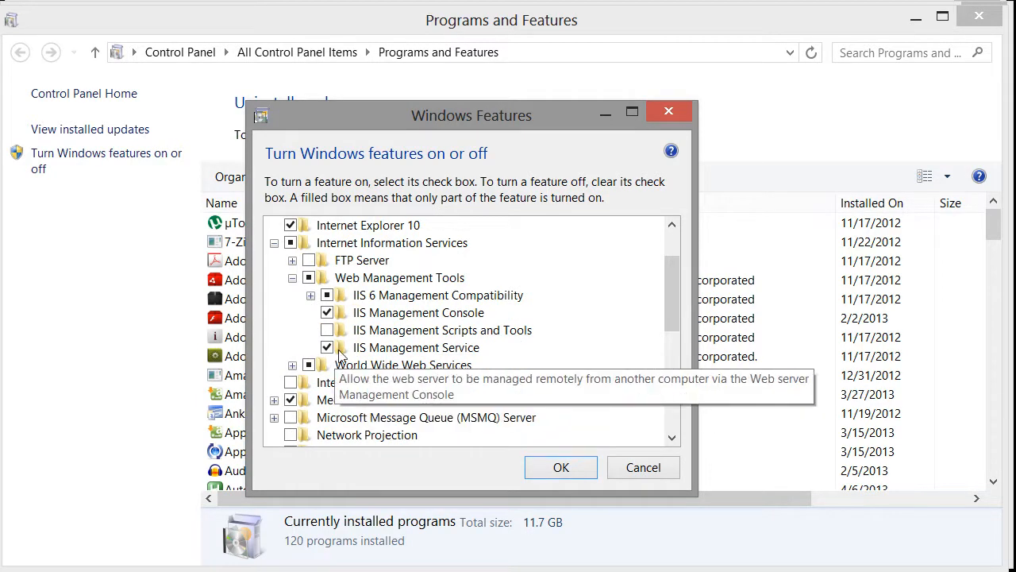
pyautogui.click(292, 278)
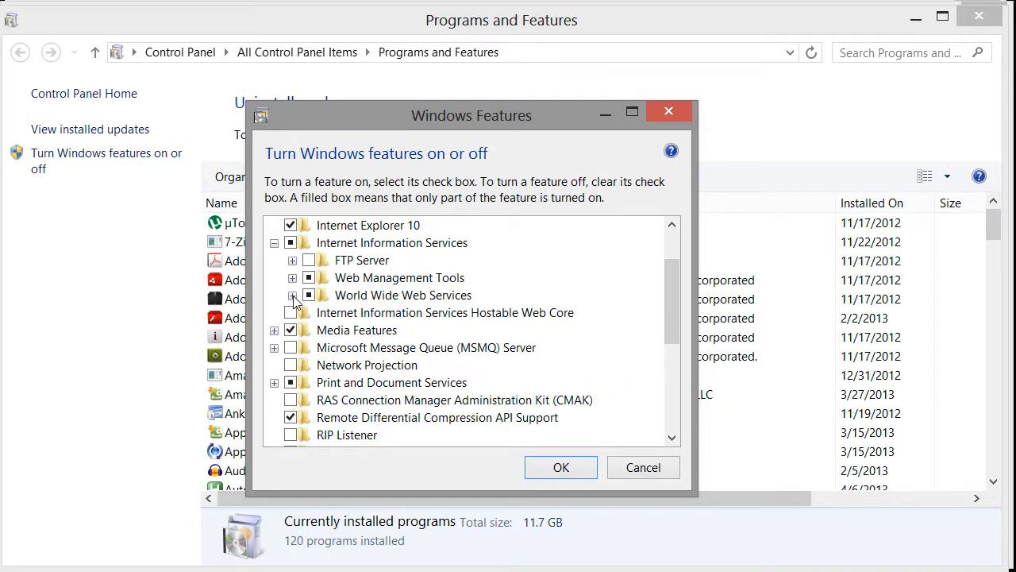
# Review World Wide Web Services' Application Development and Security features, then confirm the Windows Features dialog.
pyautogui.click(292, 296)
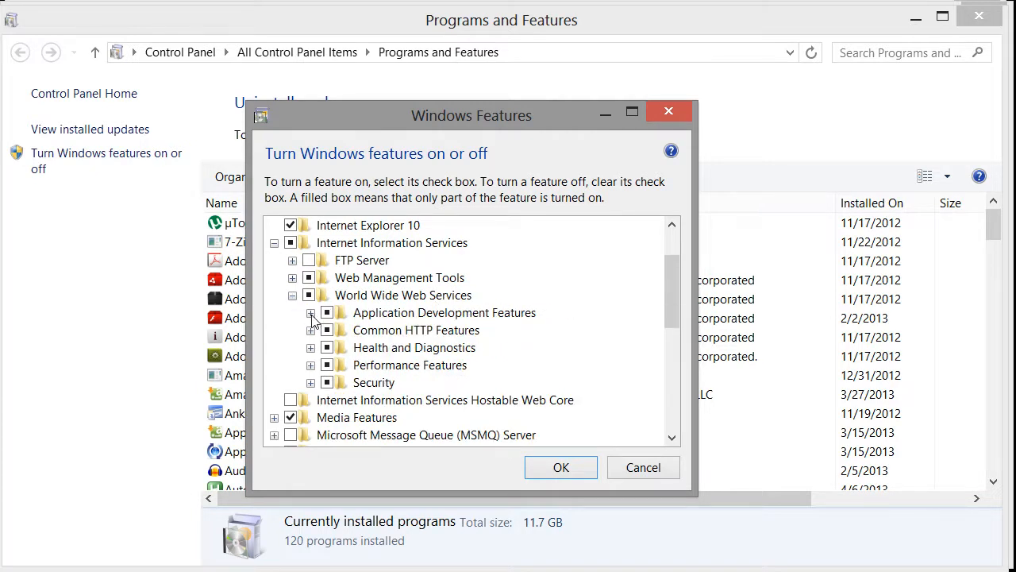
pyautogui.click(311, 313)
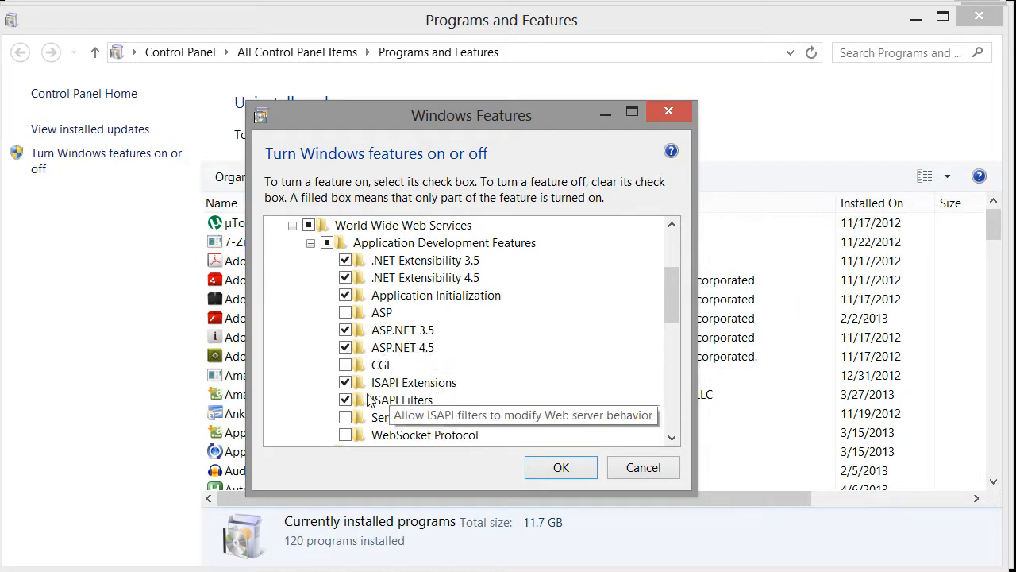
pyautogui.moveTo(671, 306); pyautogui.dragTo(669, 285)
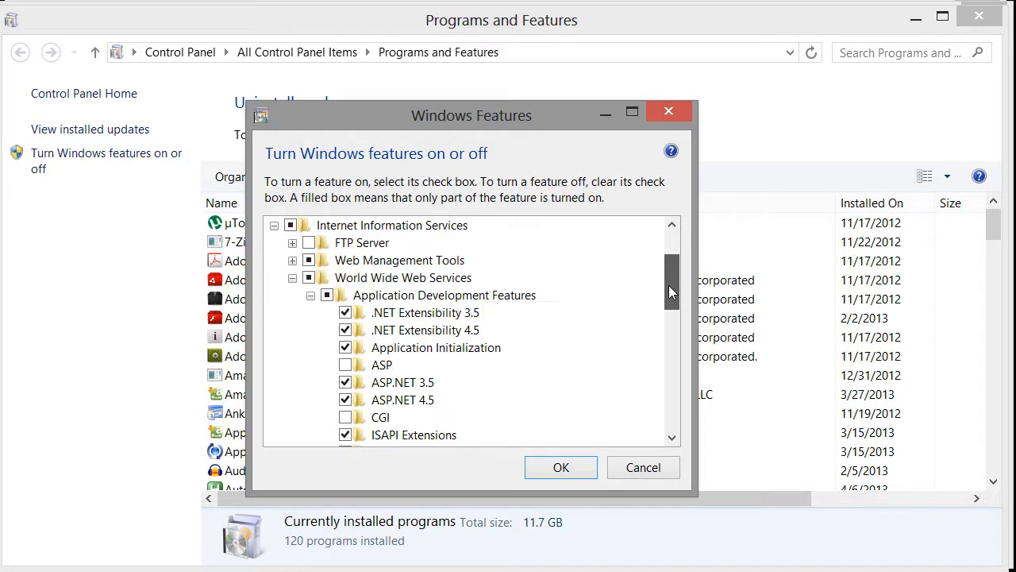
pyautogui.click(292, 282)
pyautogui.click(292, 282)
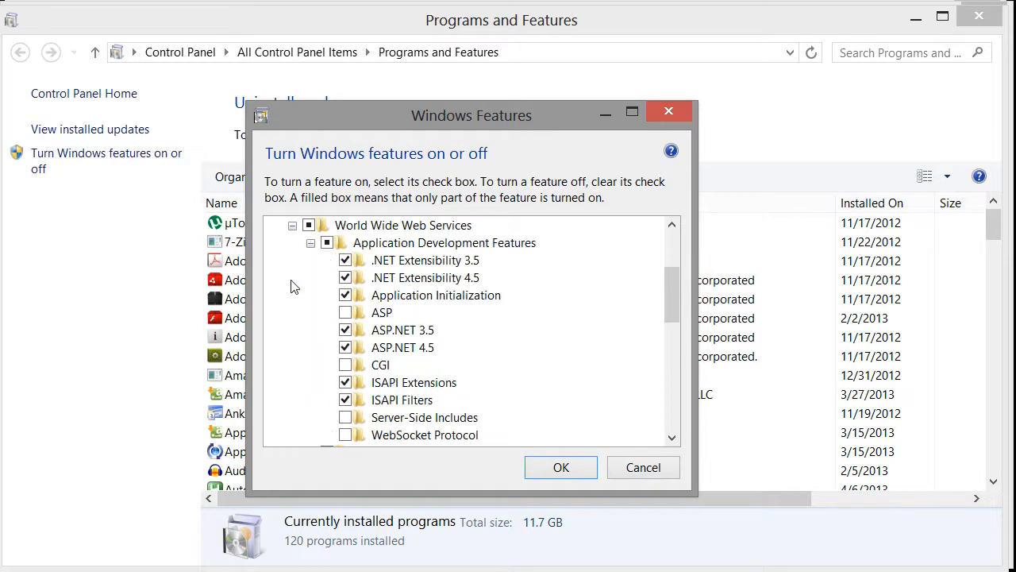
pyautogui.click(310, 243)
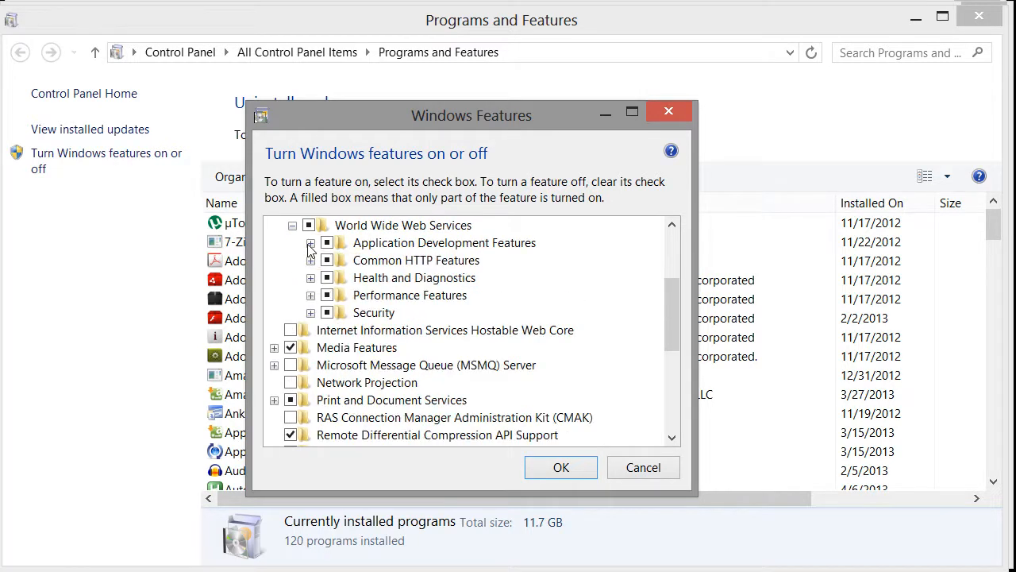
pyautogui.click(310, 313)
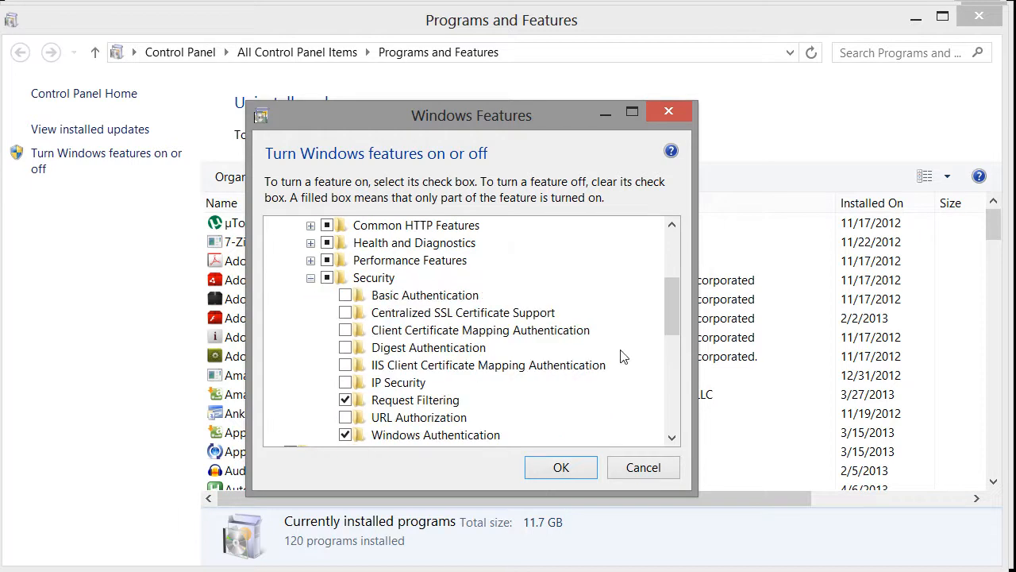
pyautogui.click(570, 468)
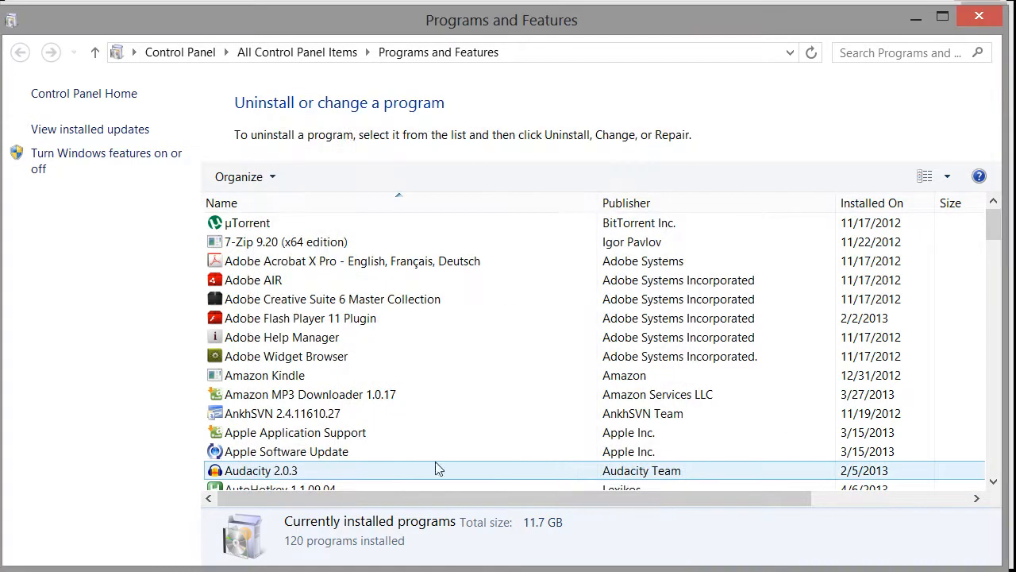
# Minimize the Control Panel windows and run setup.exe from officeclip10 to start the OfficeClip 10.1.10 Setup Wizard.
pyautogui.click(915, 17)
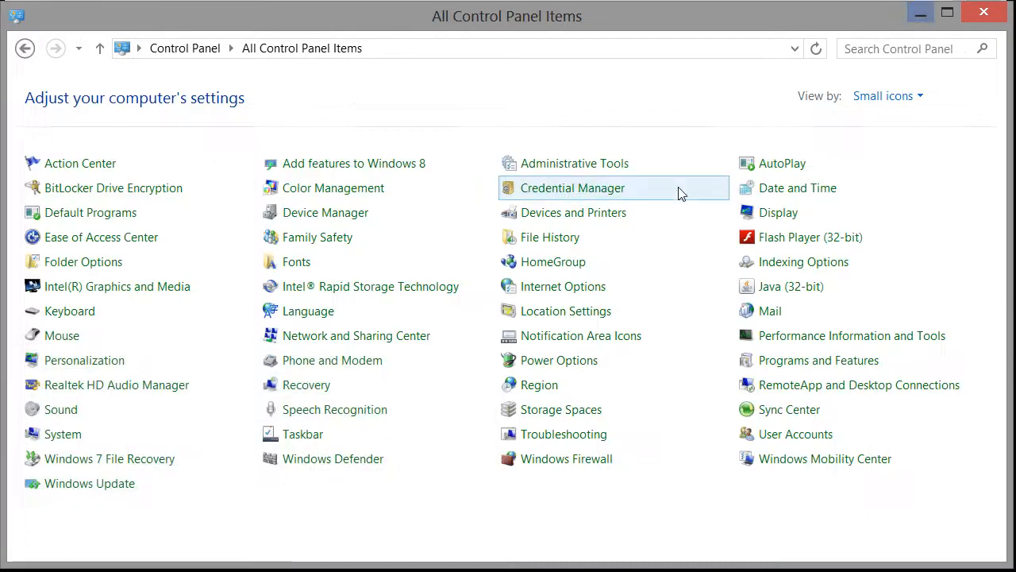
pyautogui.click(920, 14)
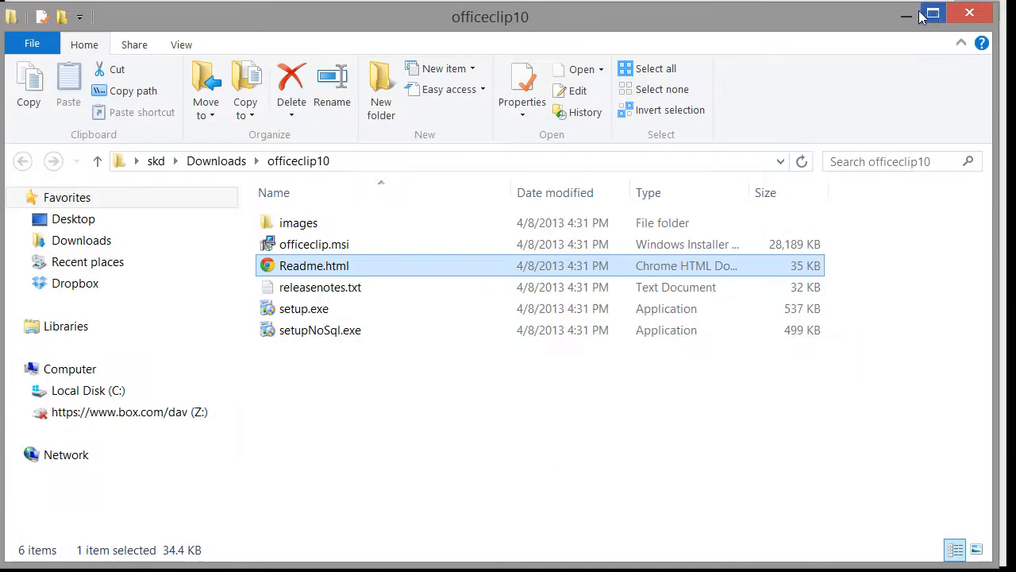
pyautogui.click(325, 315)
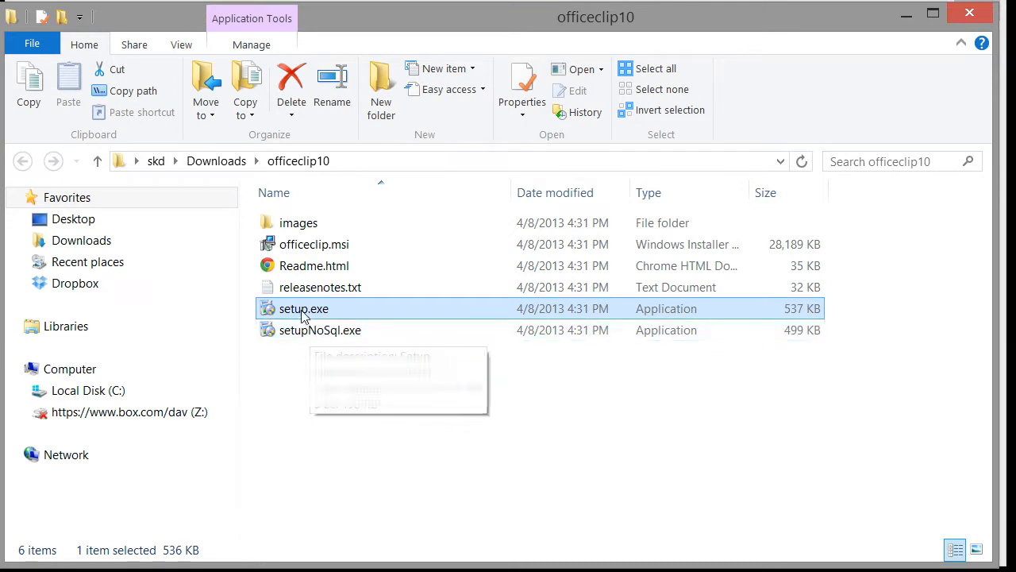
pyautogui.doubleClick(302, 312)
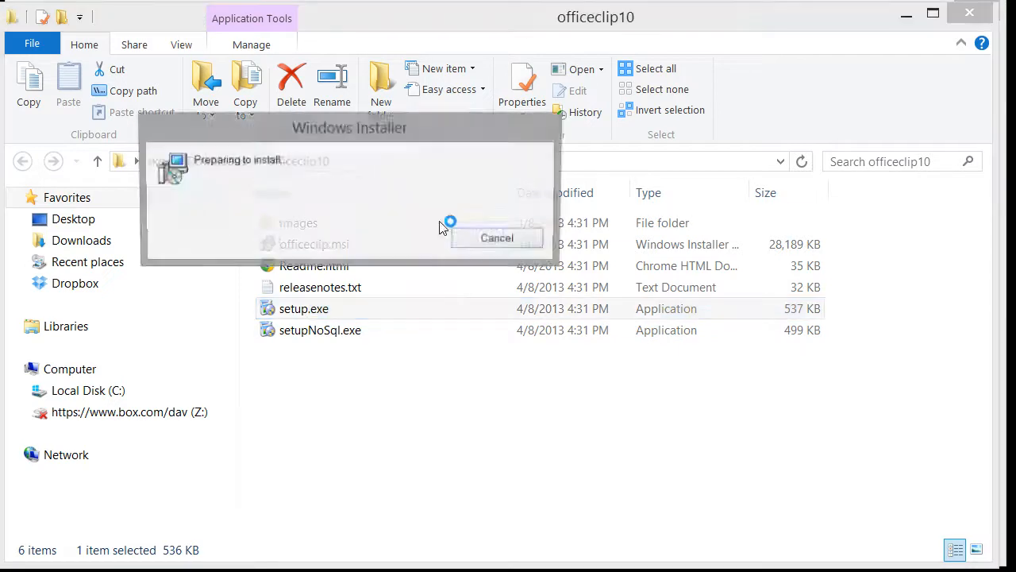
pyautogui.moveTo(435, 11); pyautogui.dragTo(488, 56)
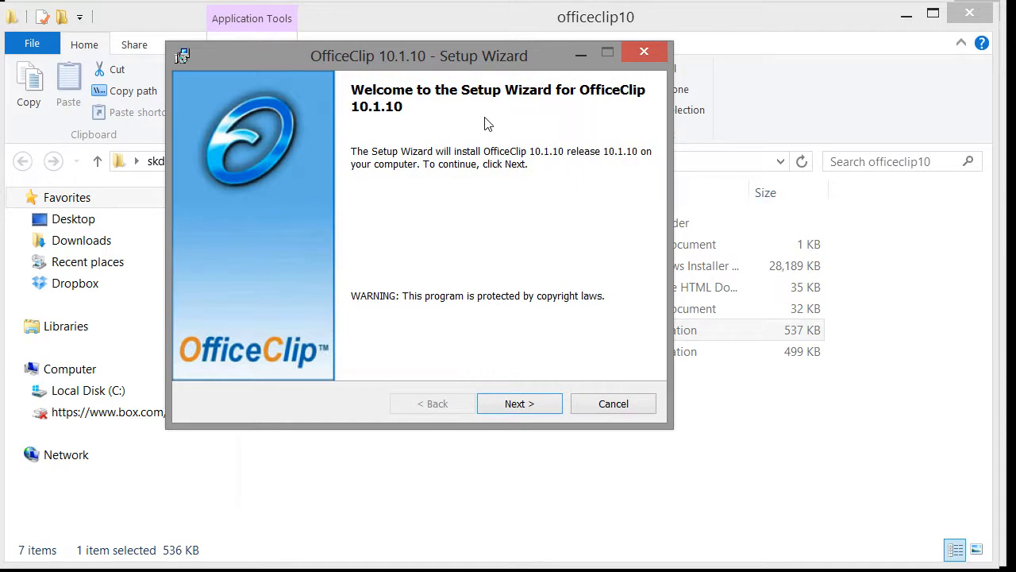
pyautogui.click(907, 17)
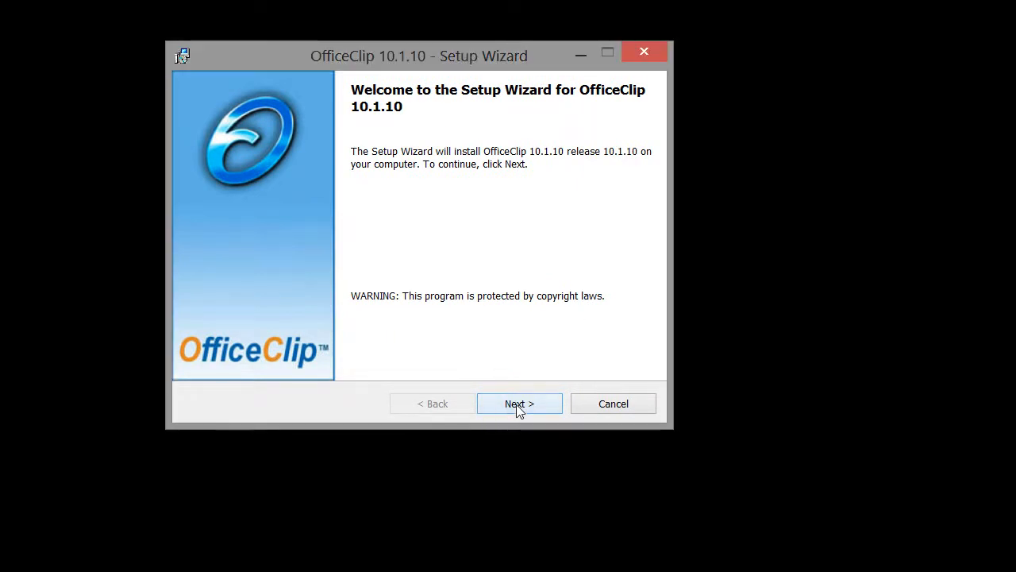
# Accept the licence agreement and advance past the installation folder to the site information page.
pyautogui.click(517, 406)
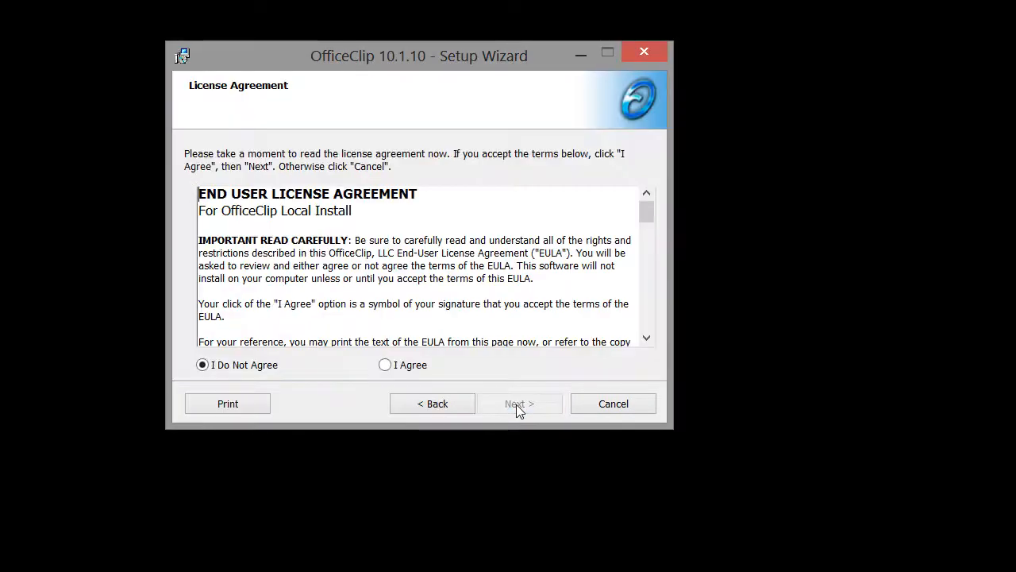
pyautogui.click(406, 370)
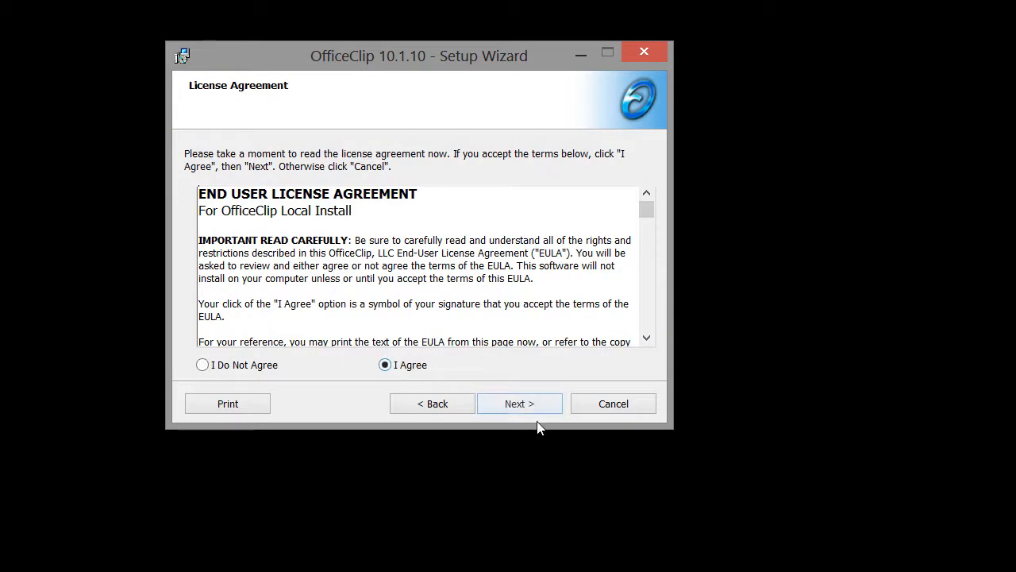
pyautogui.click(531, 407)
pyautogui.click(531, 407)
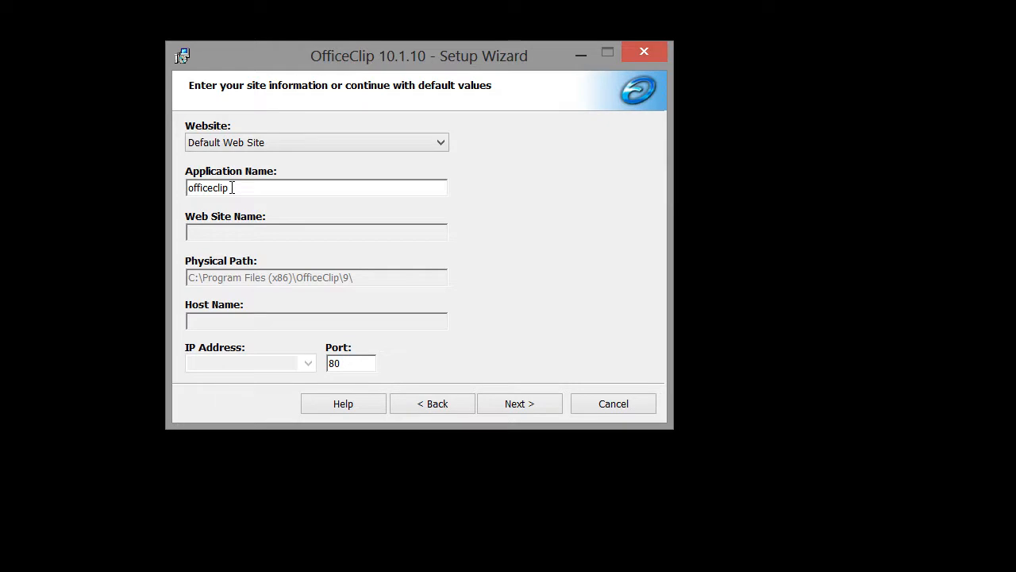
# Choose Default Web Site with application name officeclip and proceed to the confirmation page.
pyautogui.click(441, 144)
pyautogui.click(358, 175)
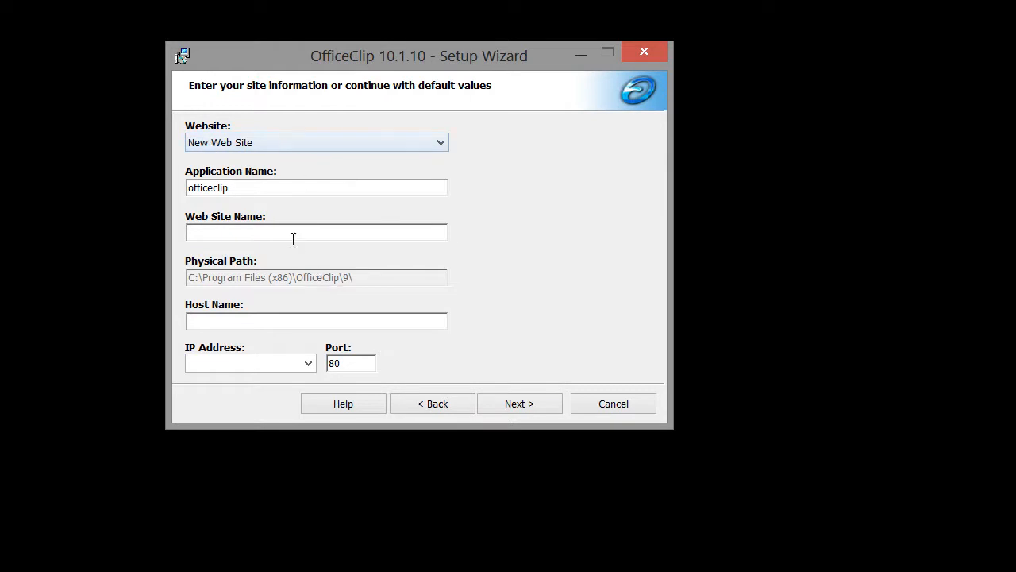
pyautogui.click(290, 231)
pyautogui.click(309, 364)
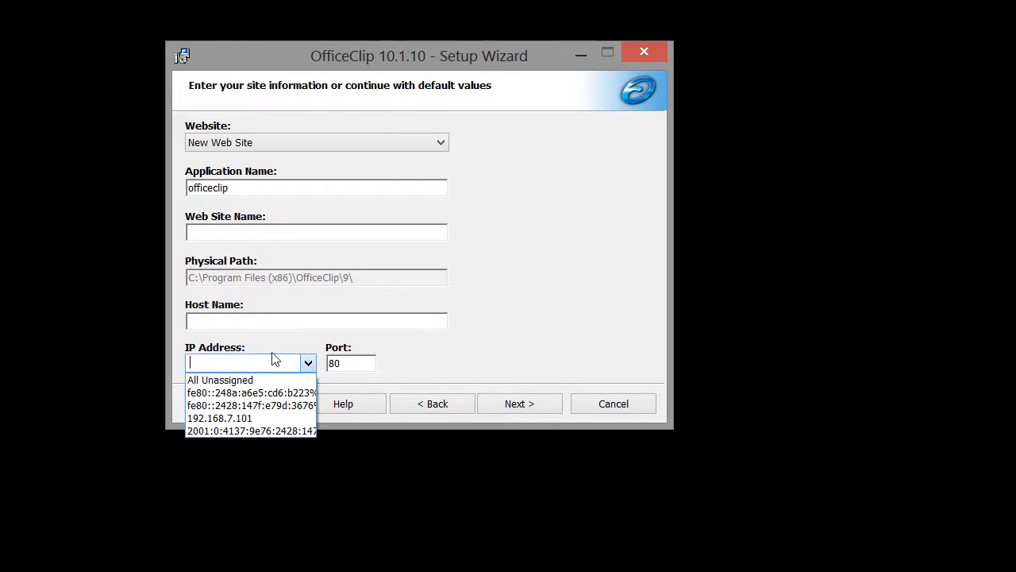
pyautogui.click(267, 322)
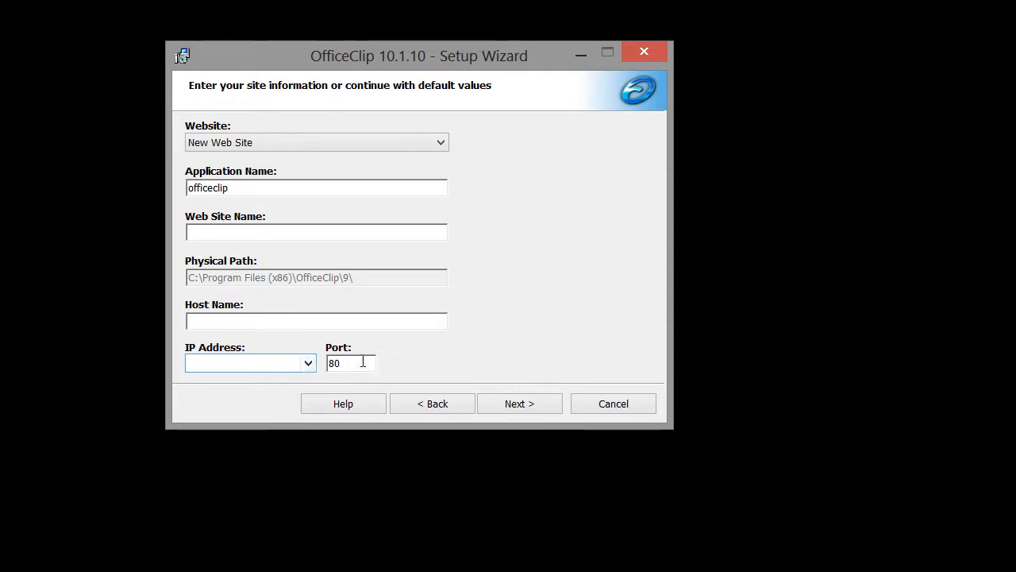
pyautogui.click(445, 141)
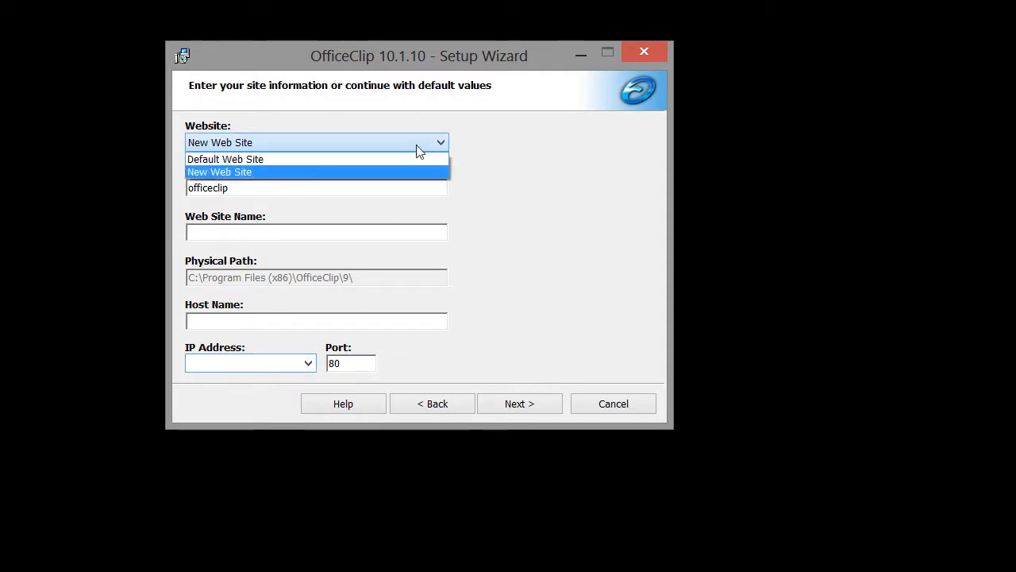
pyautogui.click(340, 159)
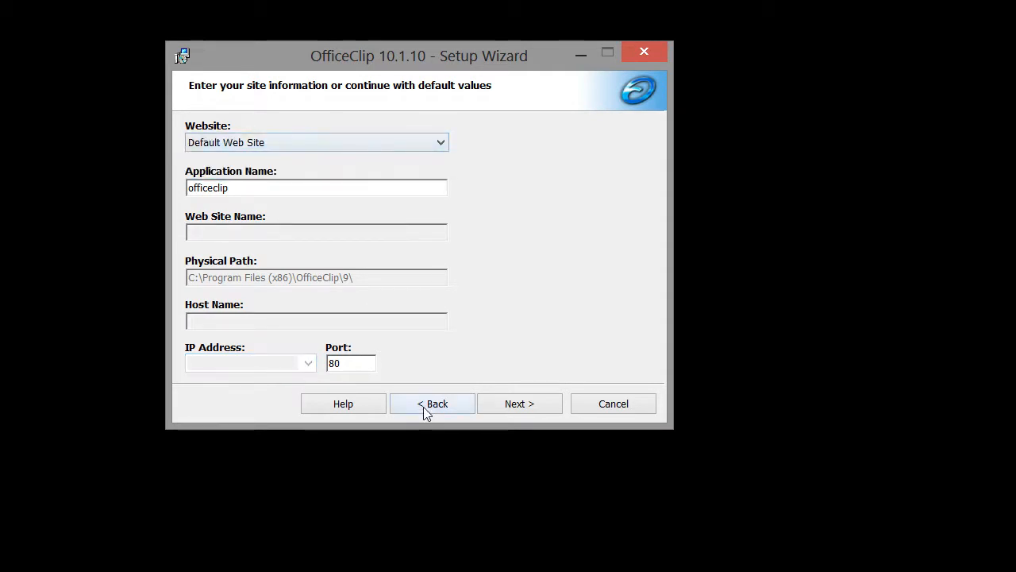
pyautogui.click(516, 405)
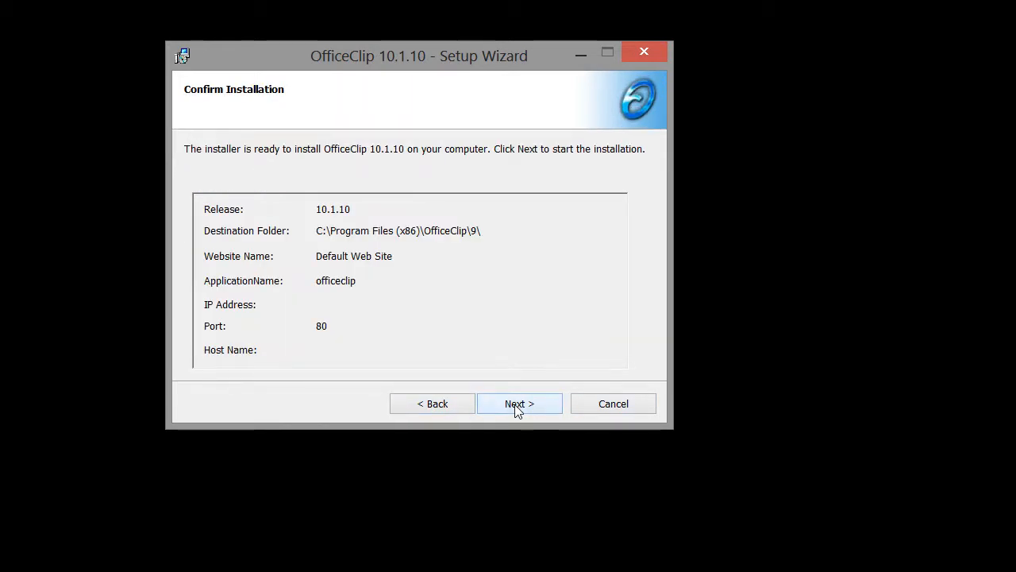
# Install OfficeClip 10.1.10 and finish the wizard once installation completes.
pyautogui.click(516, 405)
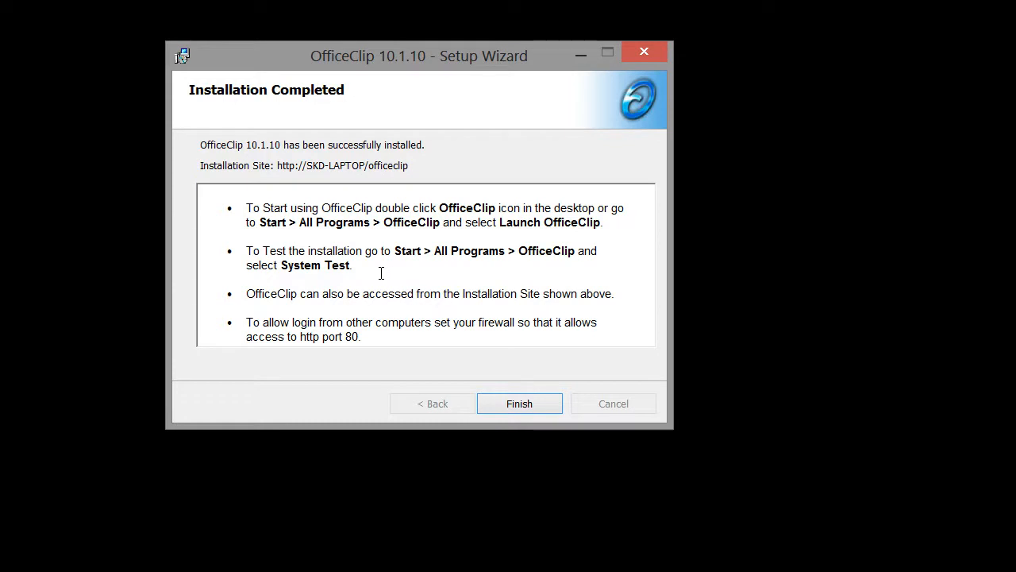
pyautogui.click(520, 403)
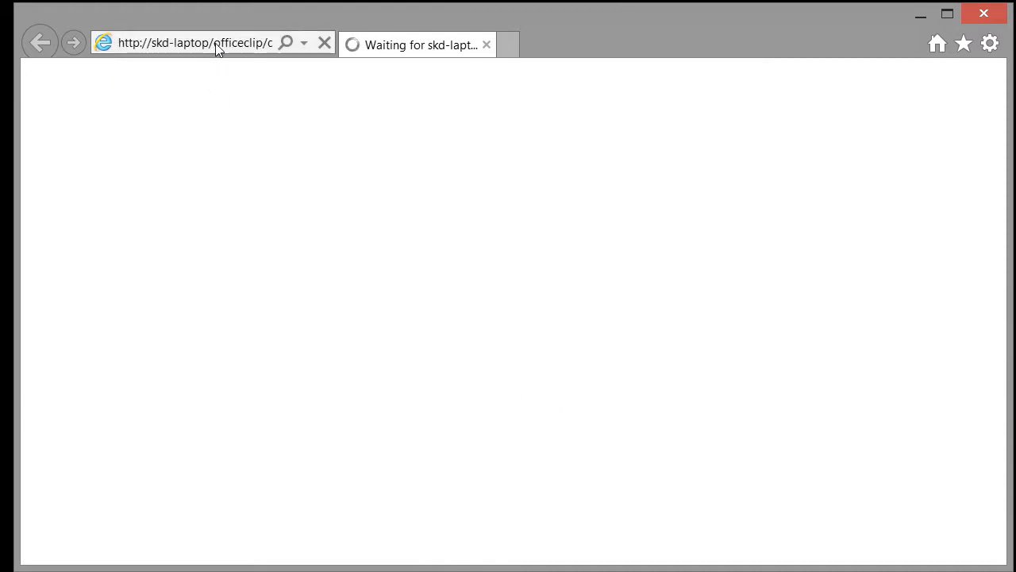
# Edit the page address in the browser's address bar.
pyautogui.click(216, 44)
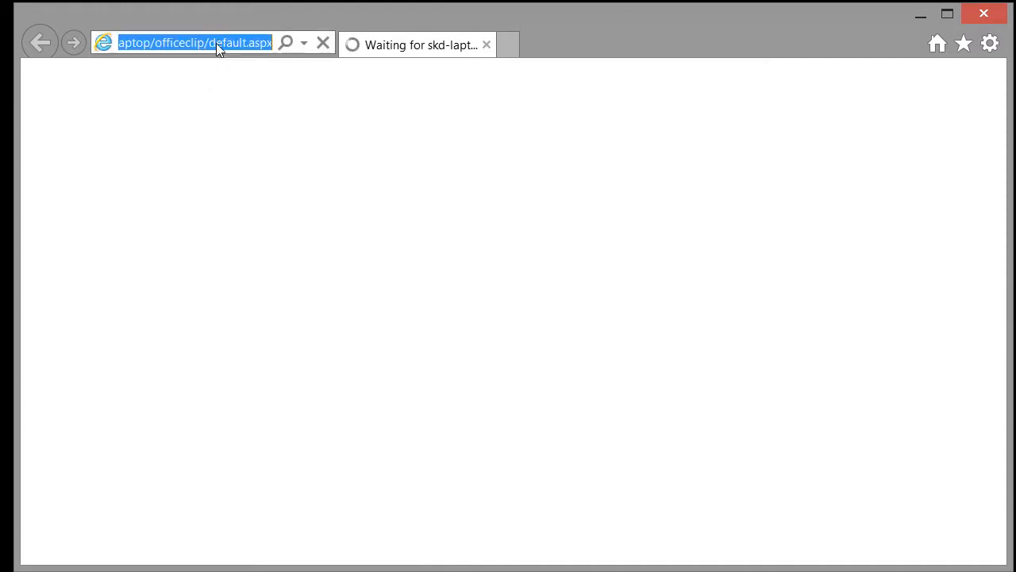
pyautogui.click(148, 41)
pyautogui.moveTo(145, 41)
pyautogui.mouseDown()
pyautogui.moveTo(112, 42)
pyautogui.moveTo(134, 42)
pyautogui.mouseUp()
pyautogui.click(170, 41)
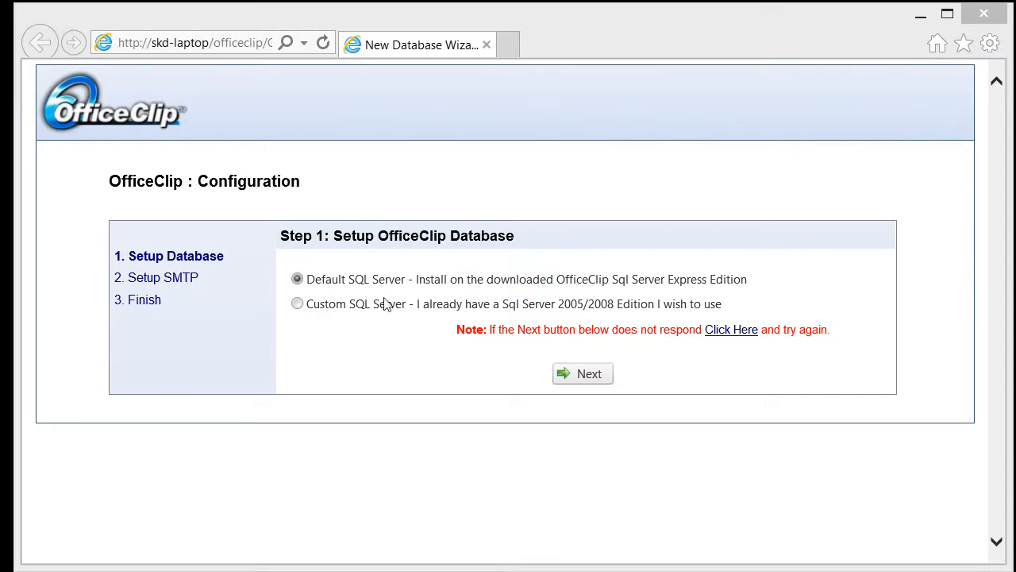
# Use Custom SQL Server (local)\OfficeClip9 with the sa password and database oc10, and submit.
pyautogui.click(297, 304)
pyautogui.scroll(-1, 767, 378)
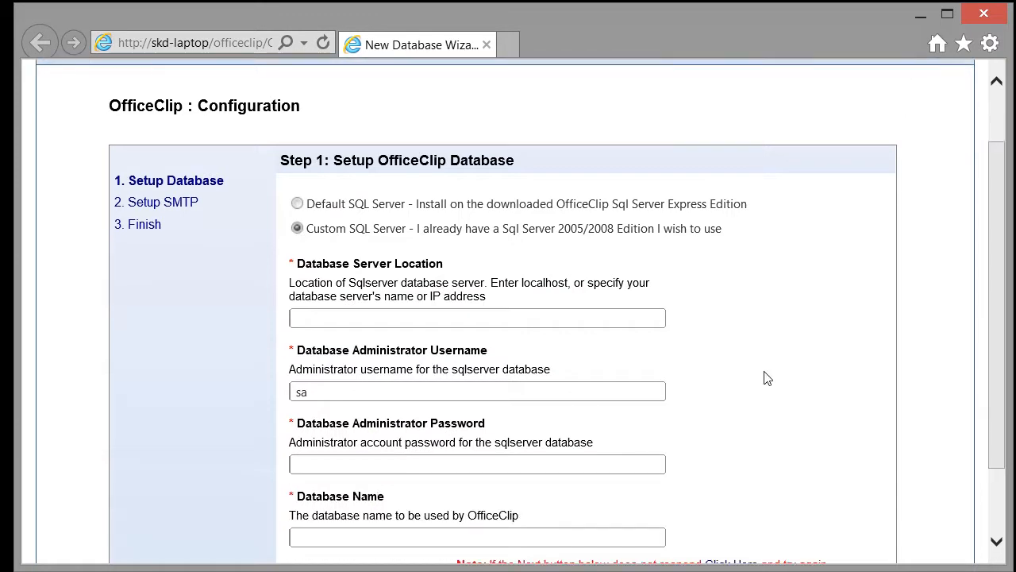
pyautogui.click(523, 319)
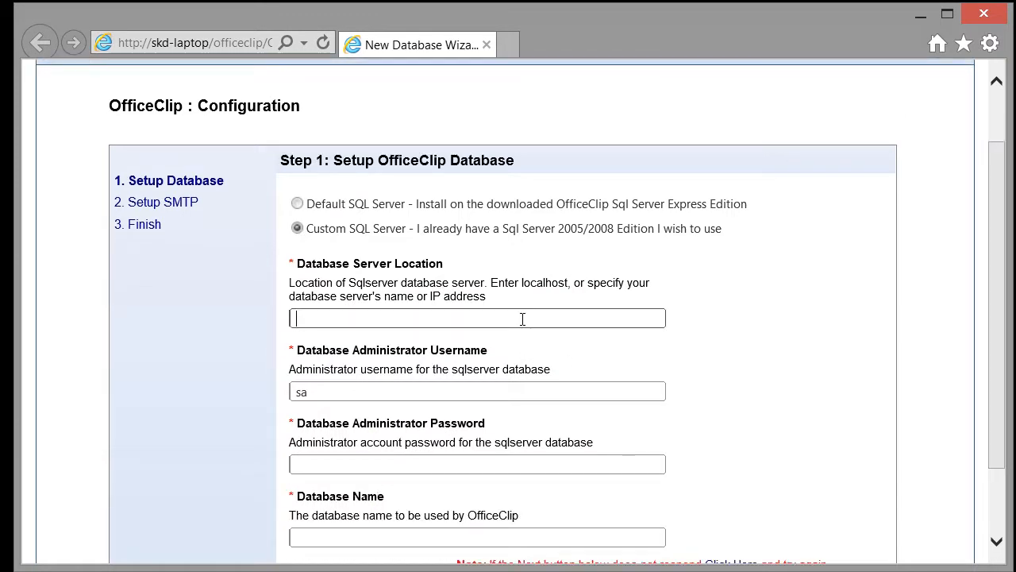
pyautogui.write('(local)\\OfficeClip9')
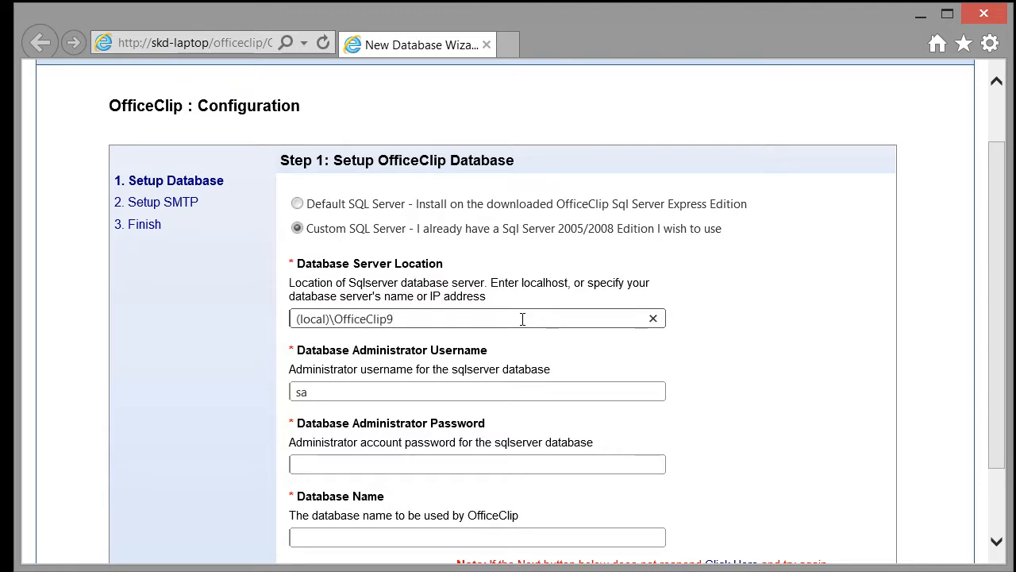
pyautogui.click(492, 462)
pyautogui.scroll(-1, 766, 443)
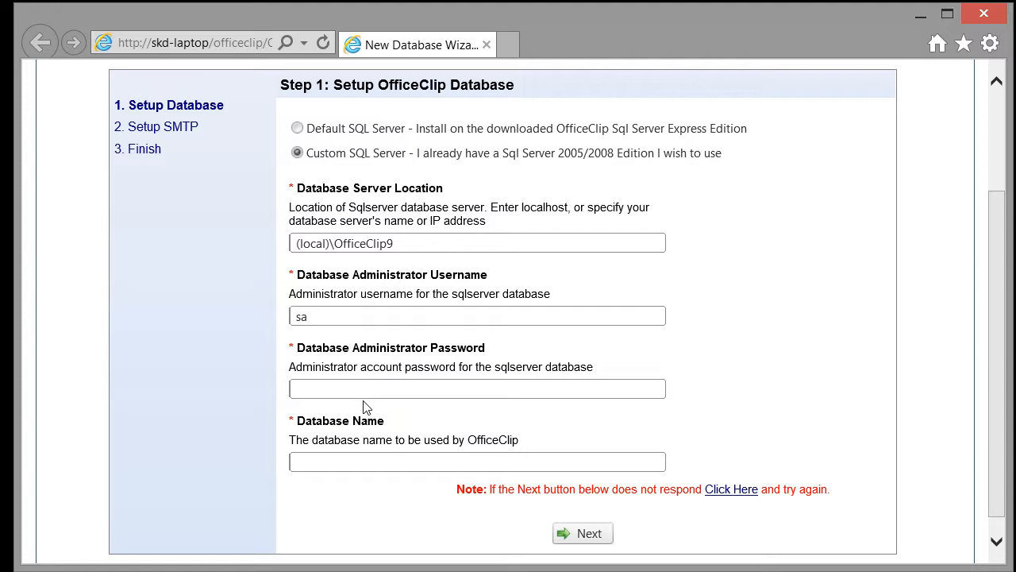
pyautogui.write('********')
pyautogui.click(356, 461)
pyautogui.write('oc10')
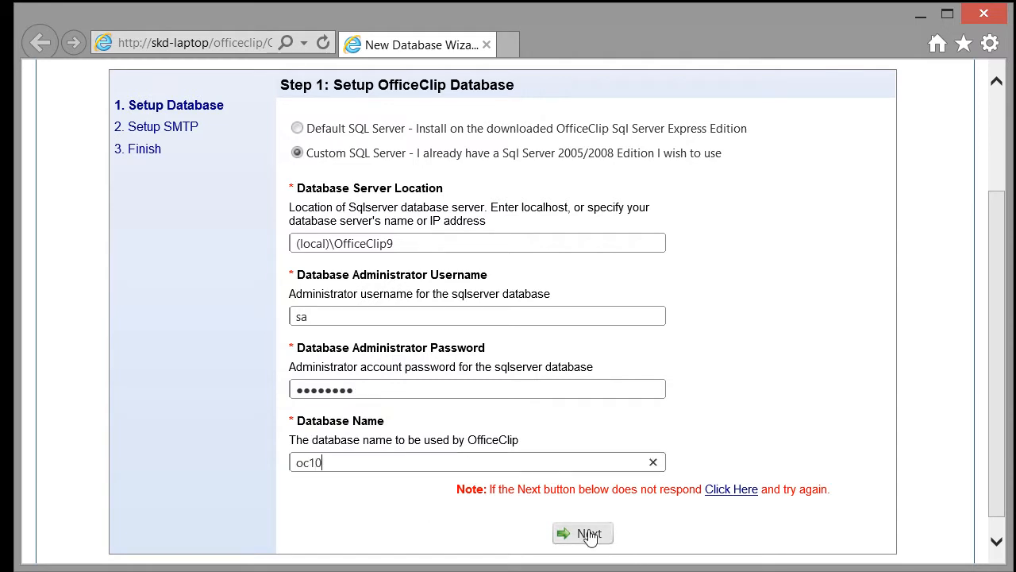
pyautogui.click(588, 534)
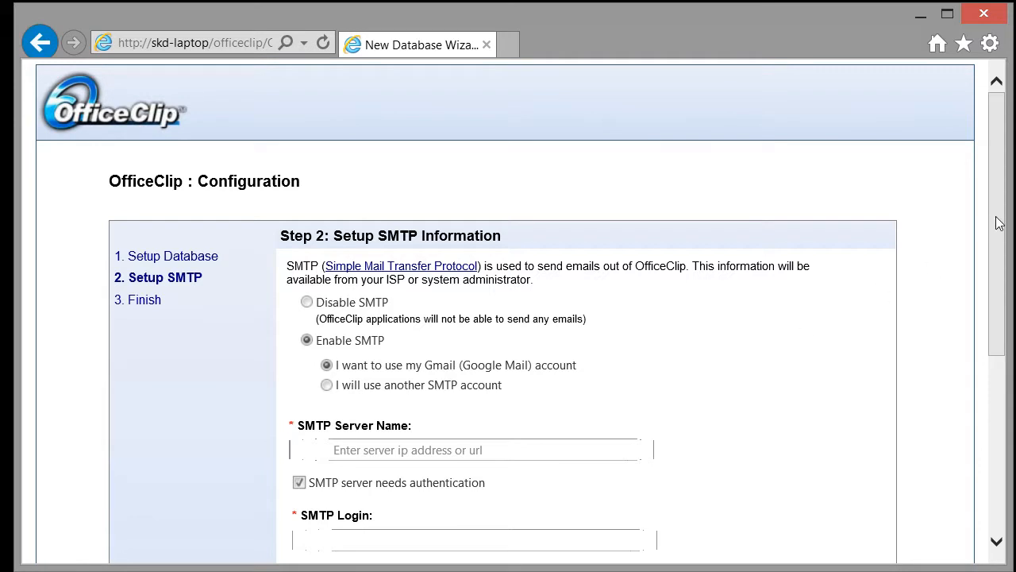
# Select Disable SMTP and continue to Step 3: Finish.
pyautogui.moveTo(999, 223); pyautogui.dragTo(999, 261)
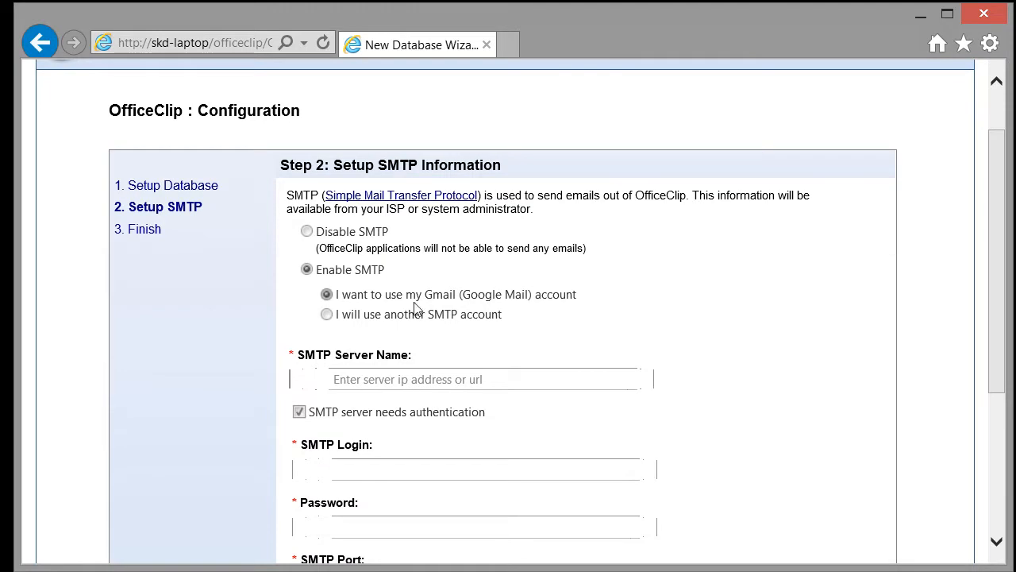
pyautogui.moveTo(1002, 290); pyautogui.dragTo(991, 324)
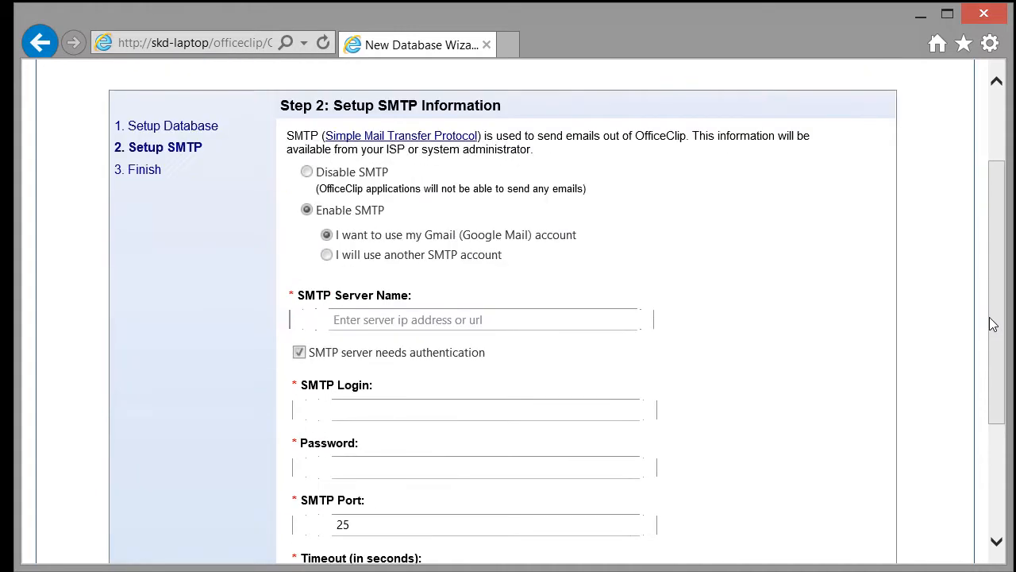
pyautogui.click(326, 254)
pyautogui.click(326, 235)
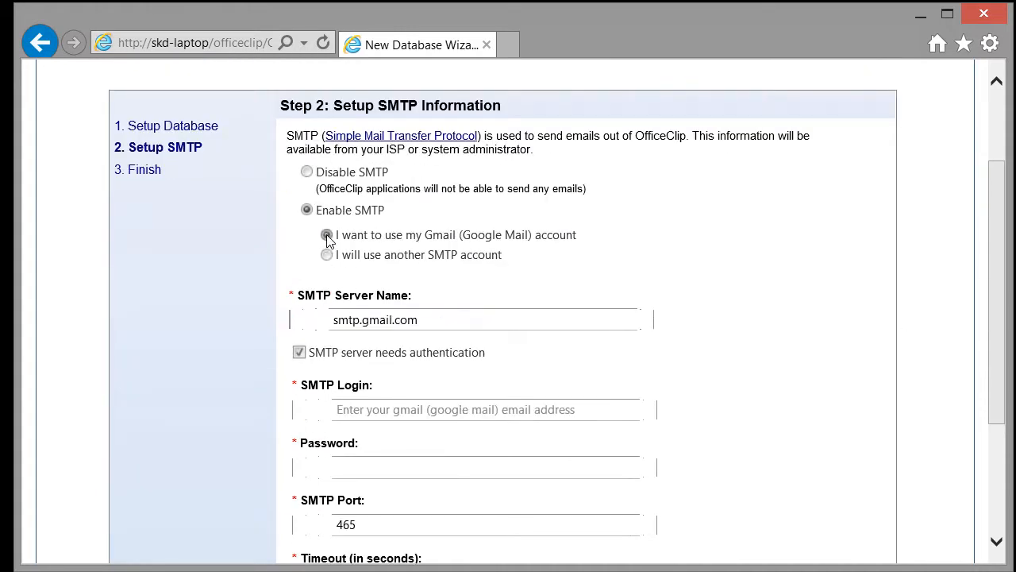
pyautogui.moveTo(998, 380); pyautogui.dragTo(998, 413)
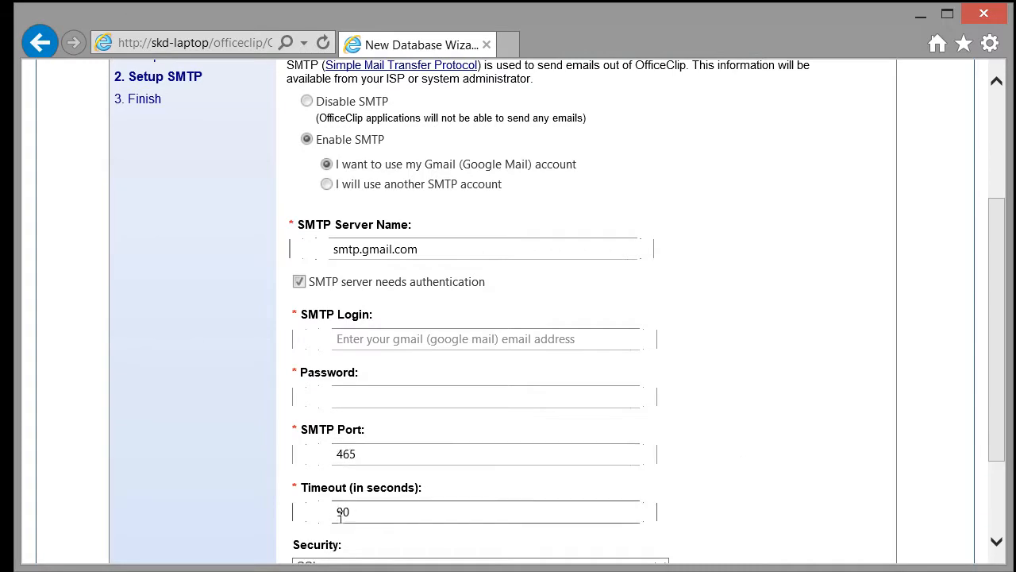
pyautogui.moveTo(999, 410); pyautogui.dragTo(998, 320)
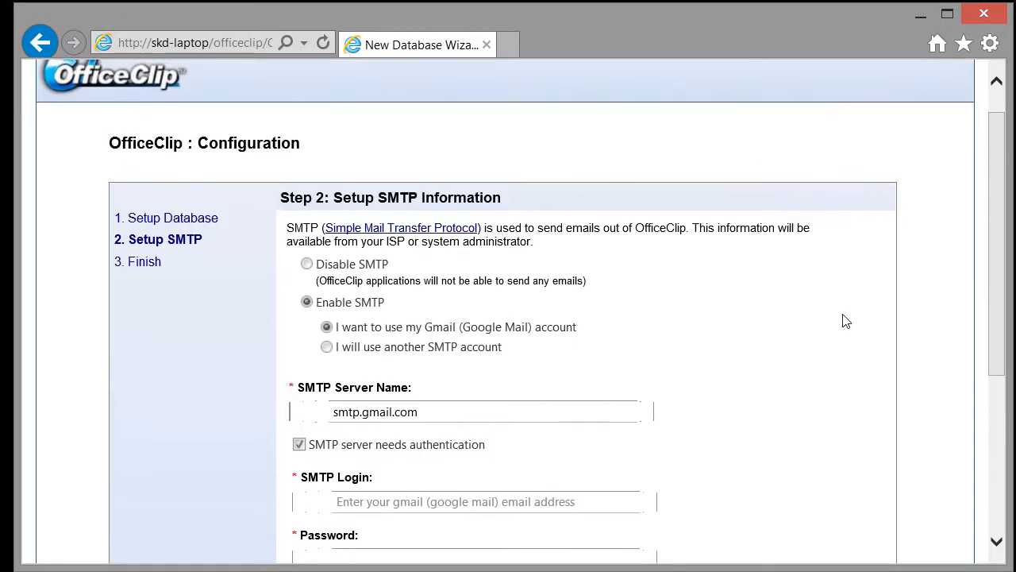
pyautogui.click(307, 265)
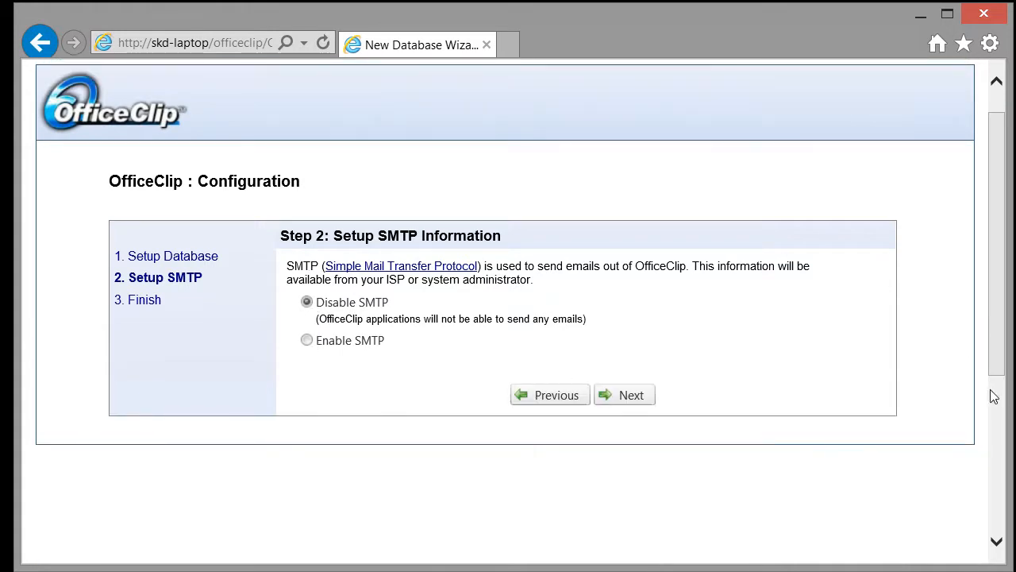
pyautogui.click(638, 397)
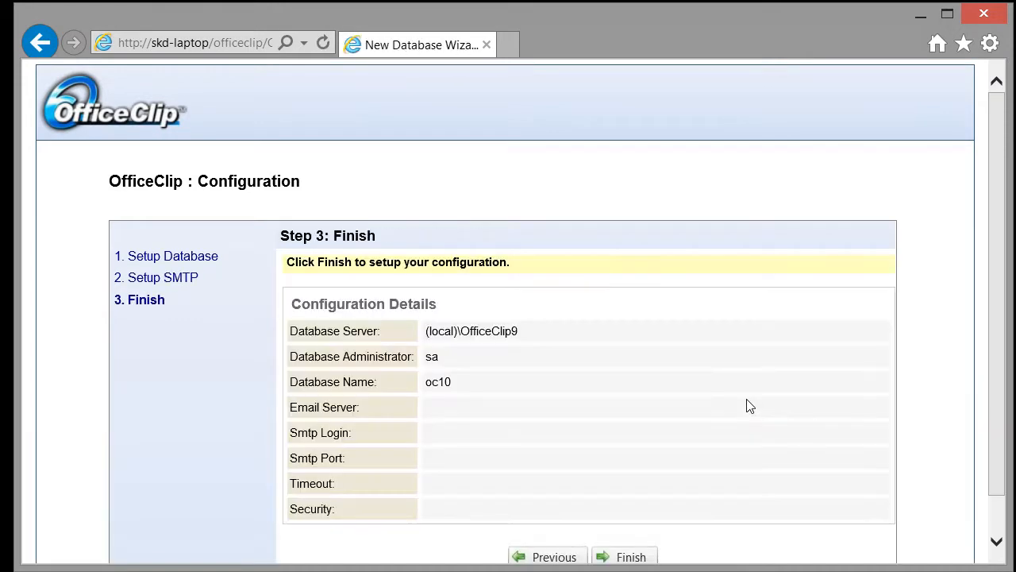
# Apply the configuration and, after the success message, continue to the site setup.
pyautogui.scroll(-1, 786, 417)
pyautogui.click(625, 517)
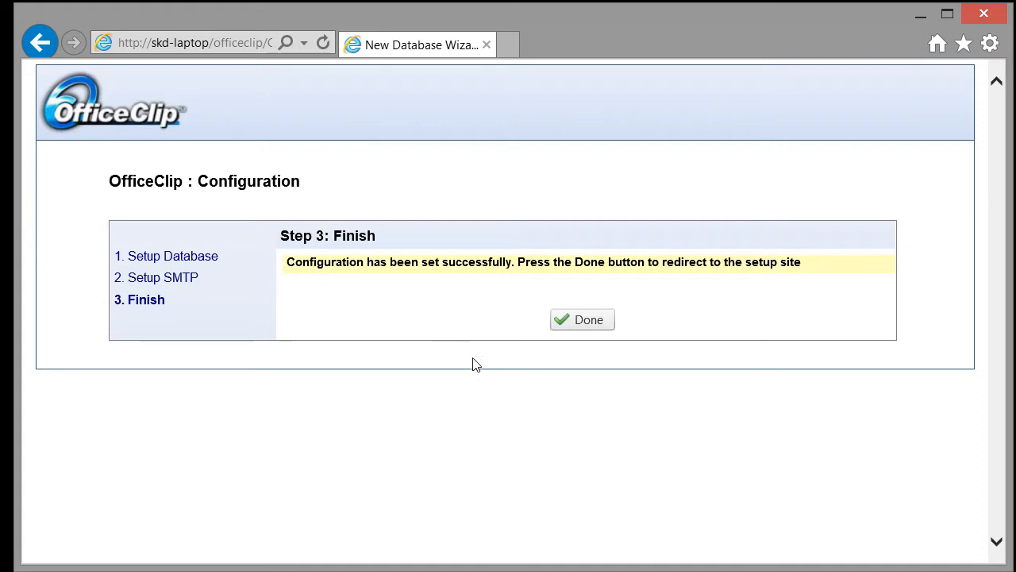
pyautogui.click(602, 321)
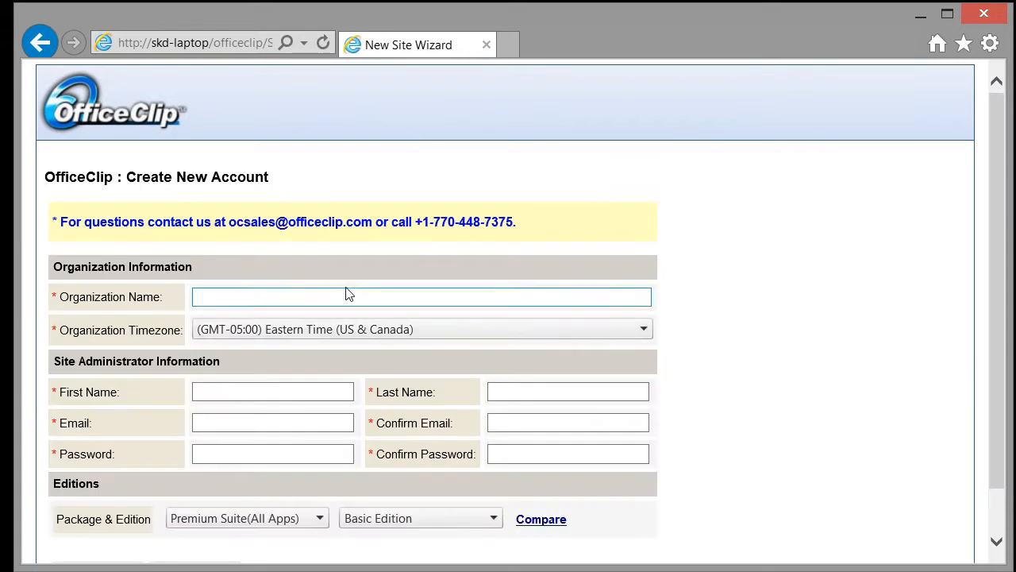
# Fill in the administrator's first and last name, email, email confirmation and password.
pyautogui.click(343, 295)
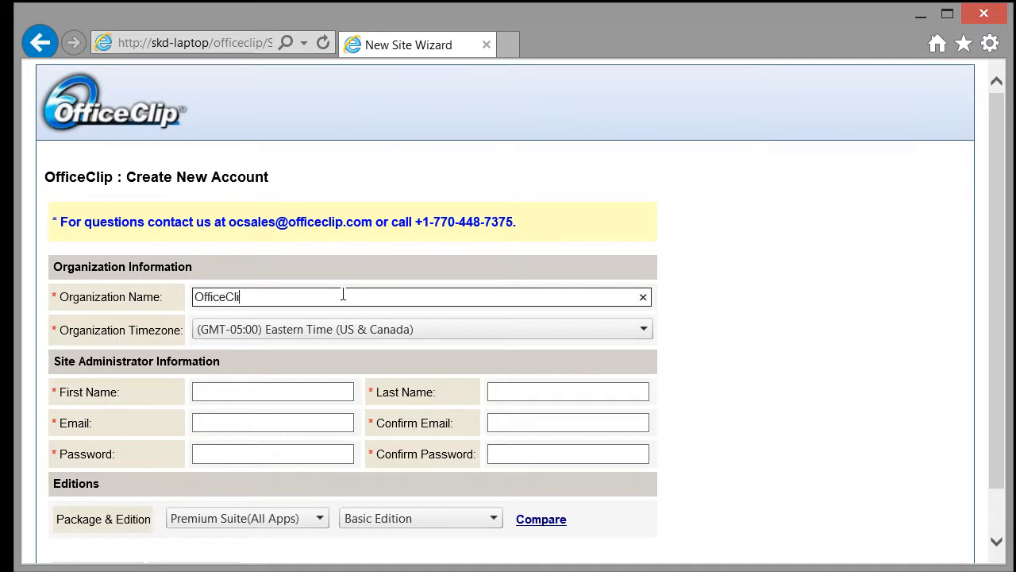
pyautogui.click(291, 382)
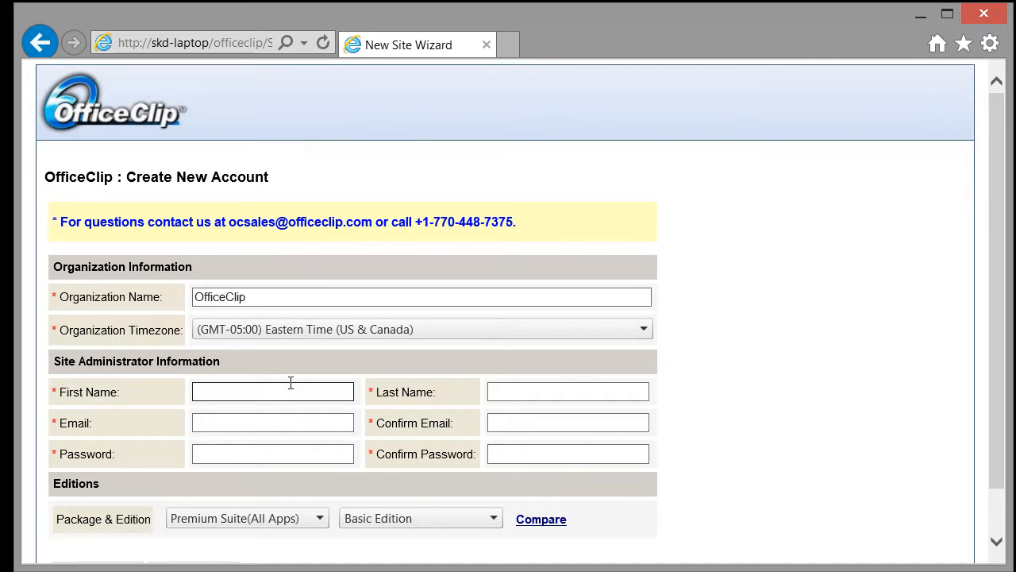
pyautogui.write('SK')
pyautogui.press('Tab')
pyautogui.write('D')
pyautogui.click(270, 421)
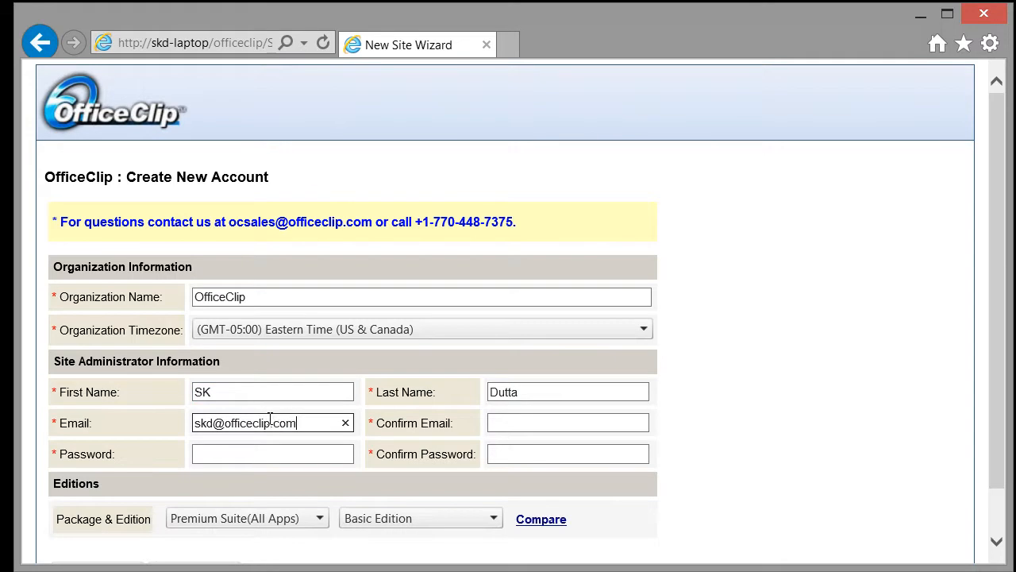
pyautogui.press('Tab')
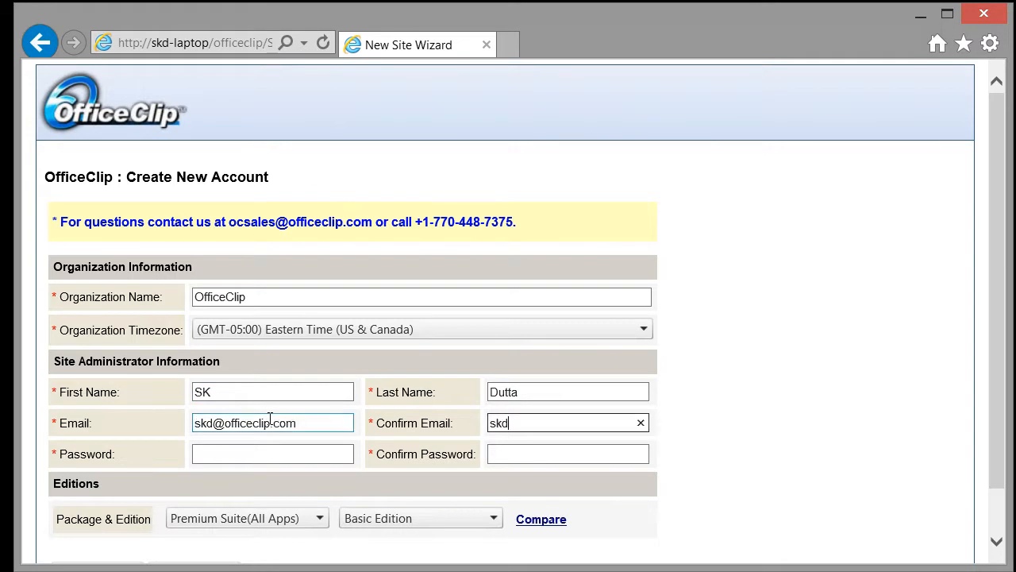
pyautogui.press('Tab')
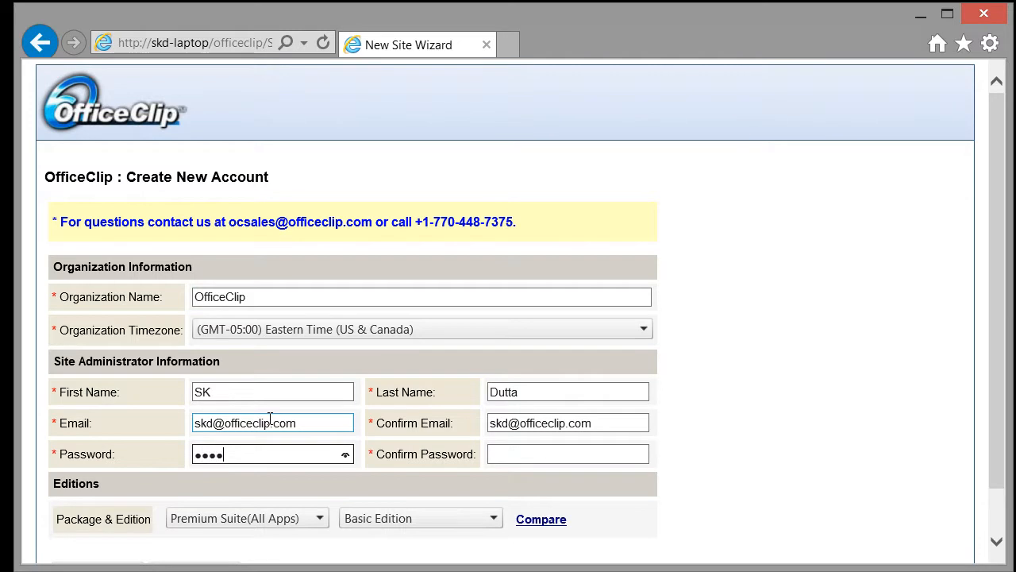
pyautogui.press('Tab')
pyautogui.write('1234')
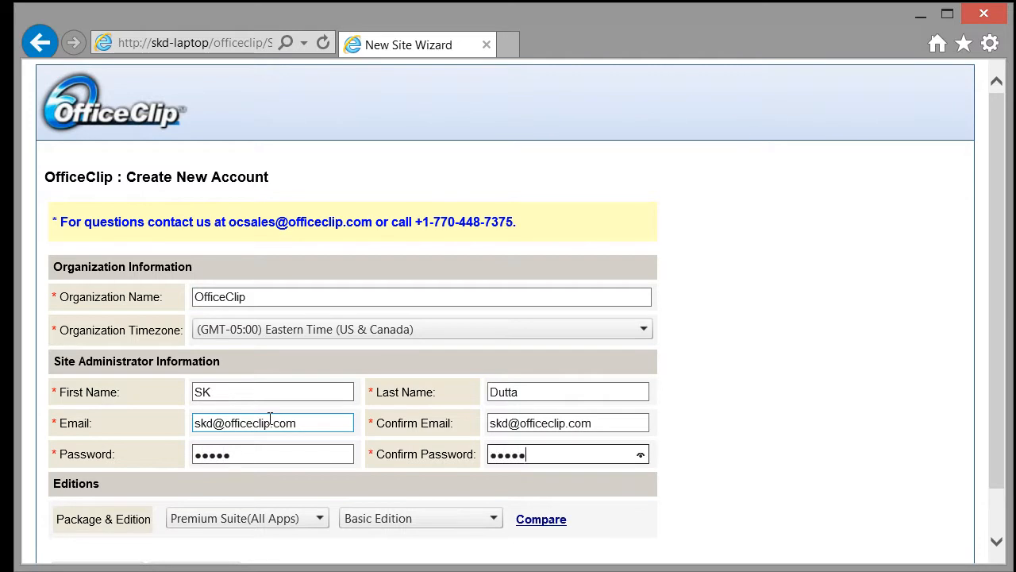
# Choose Enterprise Edition for the Premium Suite (All Apps) package.
pyautogui.click(758, 408)
pyautogui.scroll(-1, 758, 408)
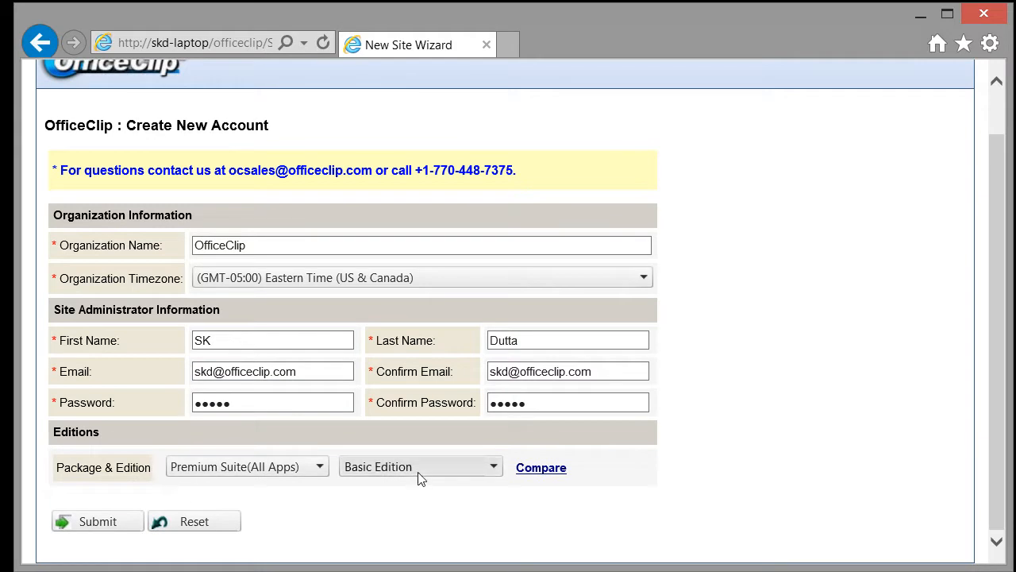
pyautogui.click(495, 467)
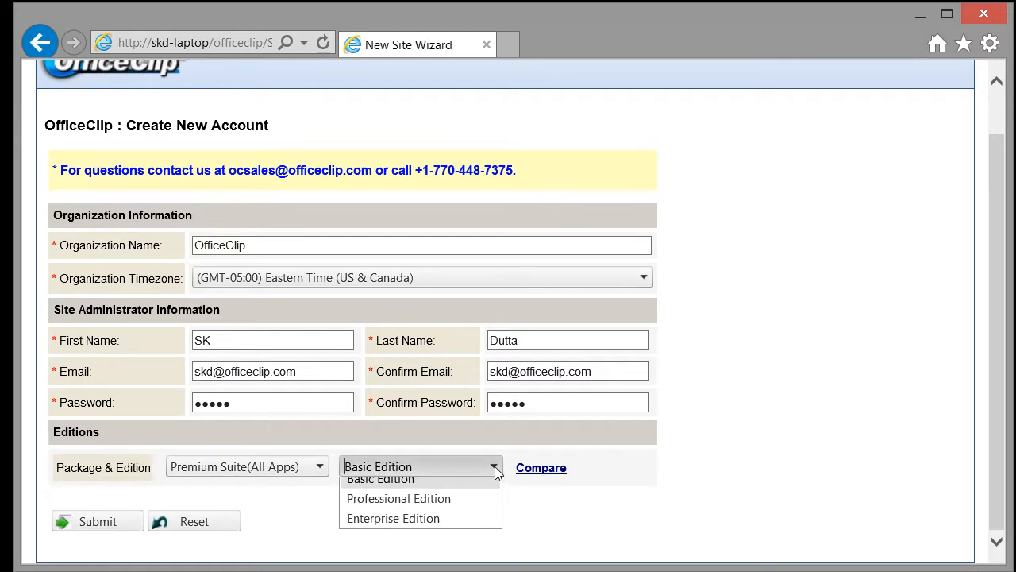
pyautogui.click(466, 528)
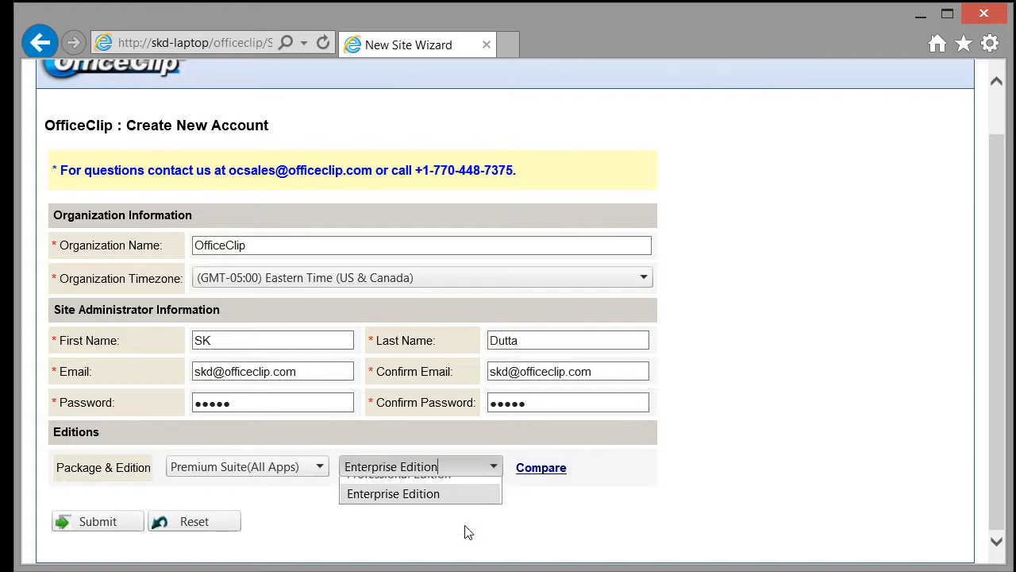
# Look over the edition comparison page, close it, and submit the Create New Account form.
pyautogui.click(542, 467)
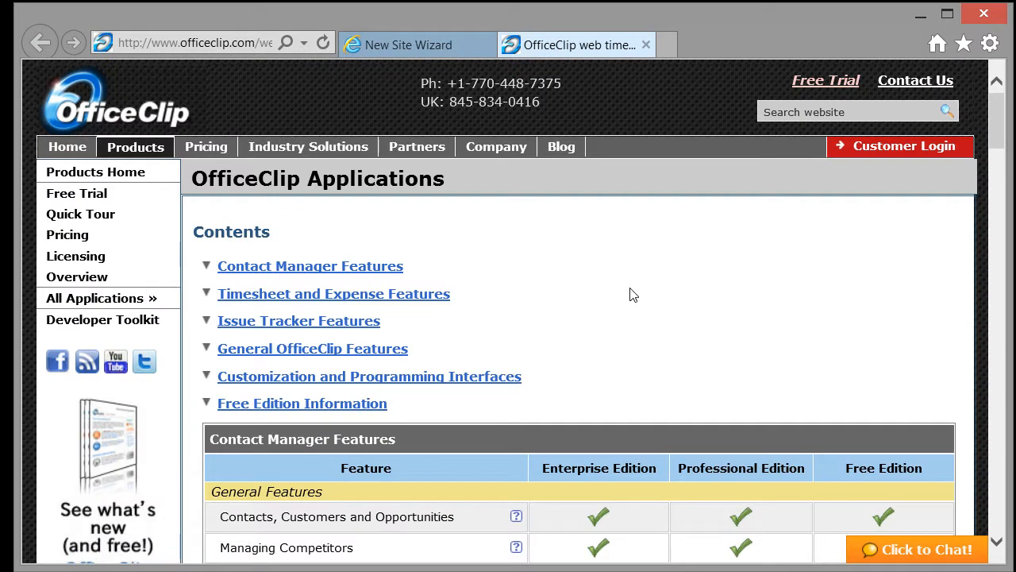
pyautogui.scroll(-6, 646, 318)
pyautogui.scroll(-4, 646, 318)
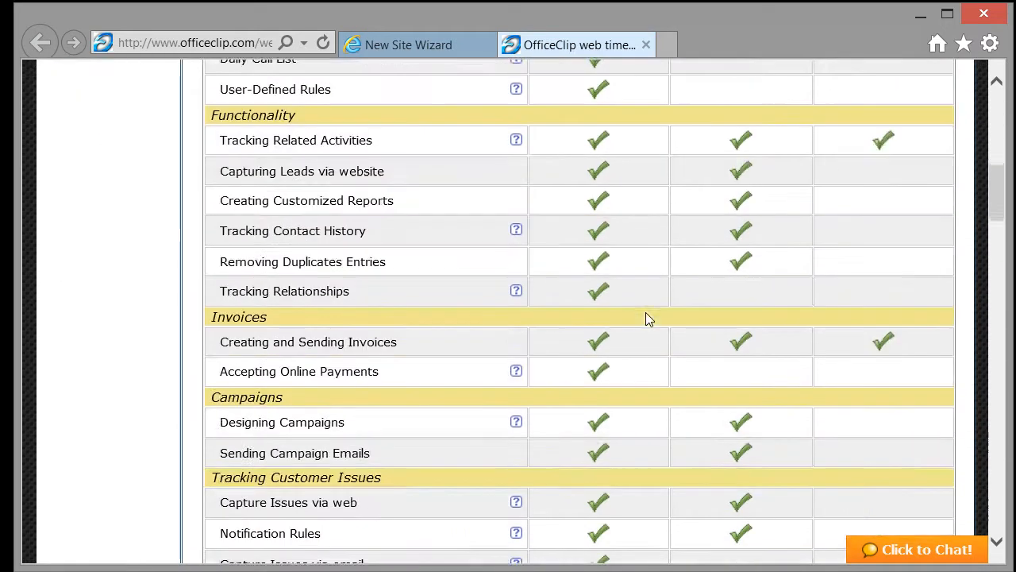
pyautogui.click(647, 44)
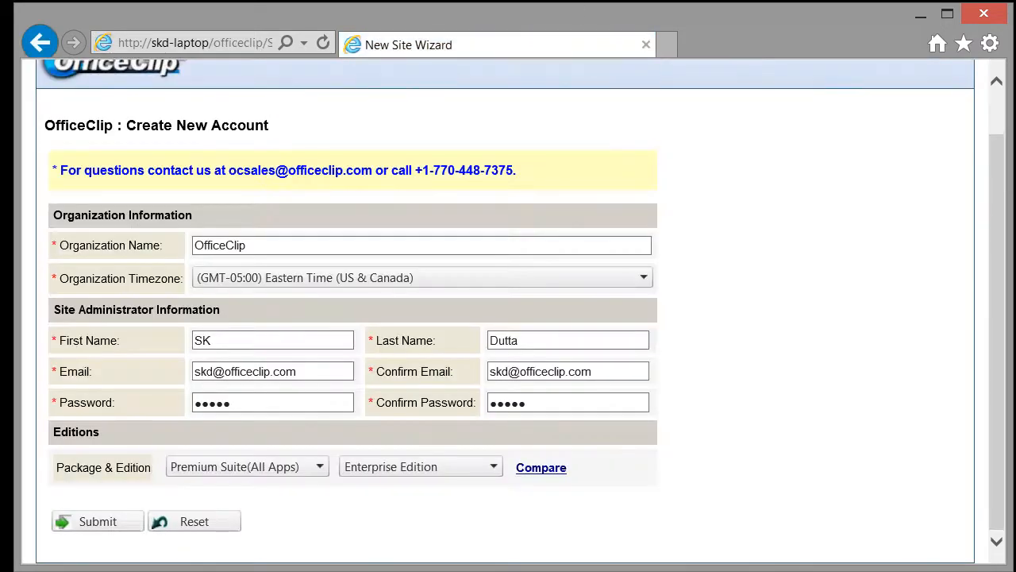
pyautogui.click(97, 524)
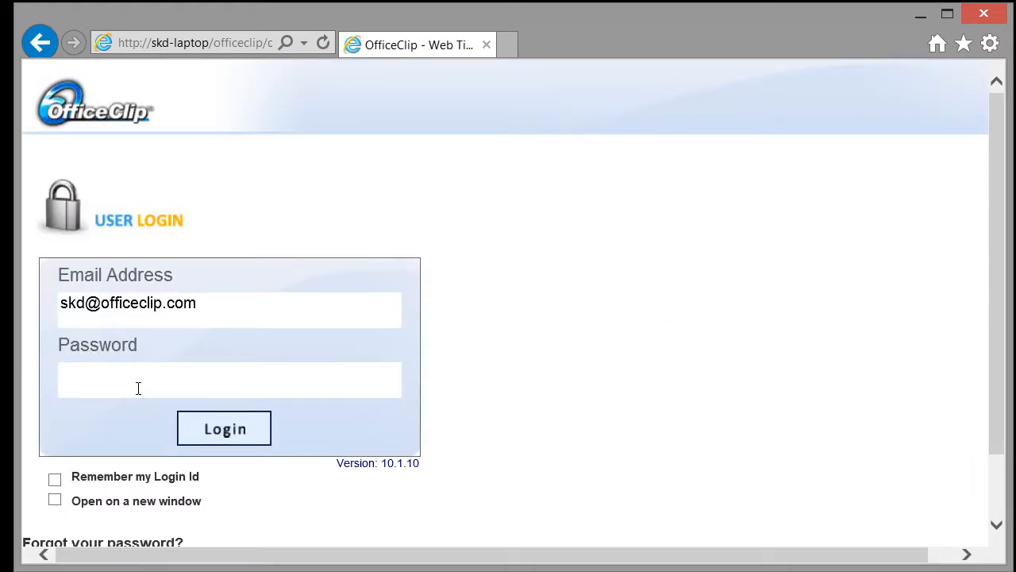
# Enter the administrator's password and log in to reach My Dashboard.
pyautogui.write('•')
pyautogui.click(216, 432)
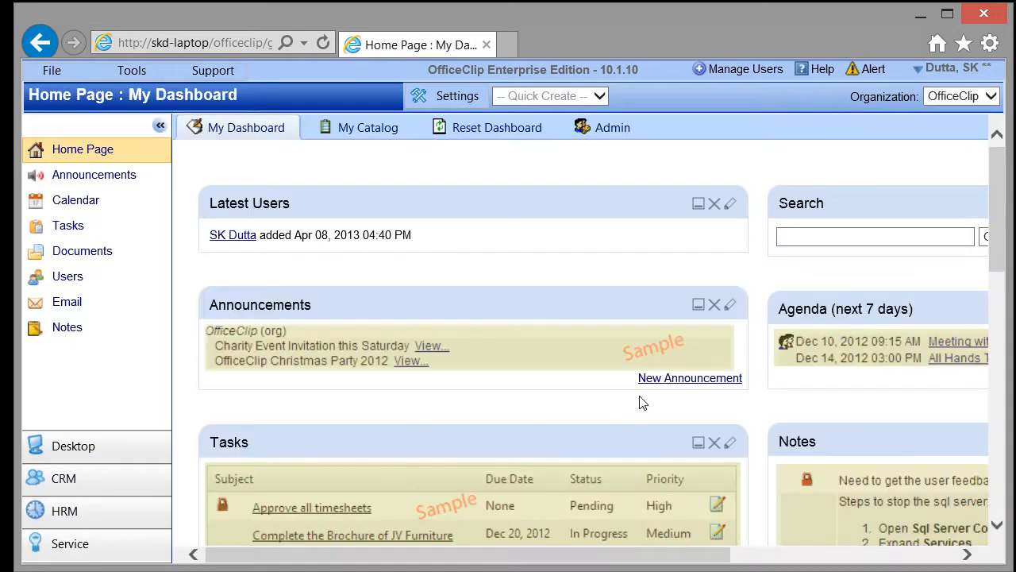
# Switch to CRM, continue to the empty Contact List, and start a New Contact.
pyautogui.click(65, 480)
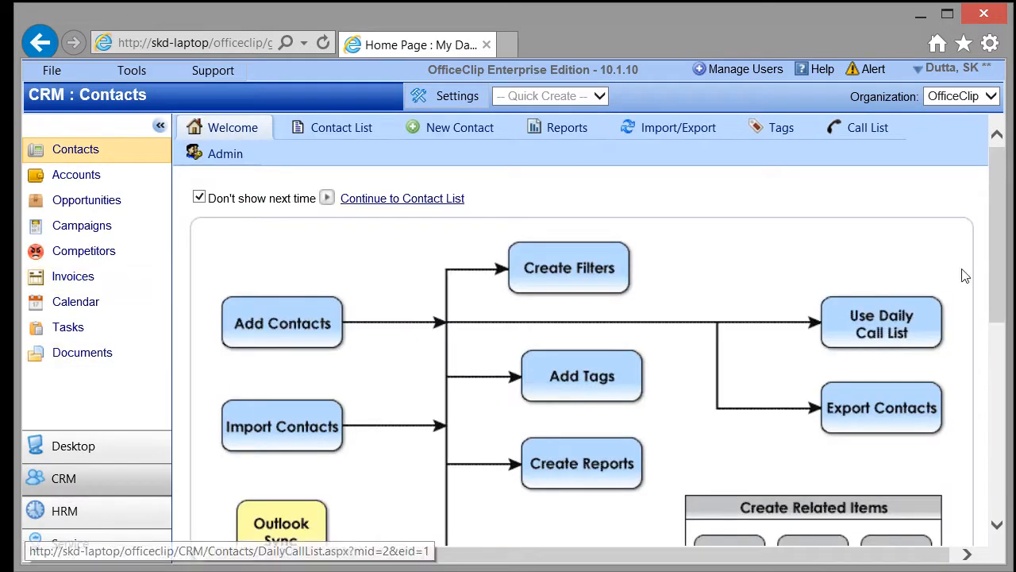
pyautogui.moveTo(997, 262); pyautogui.dragTo(978, 289)
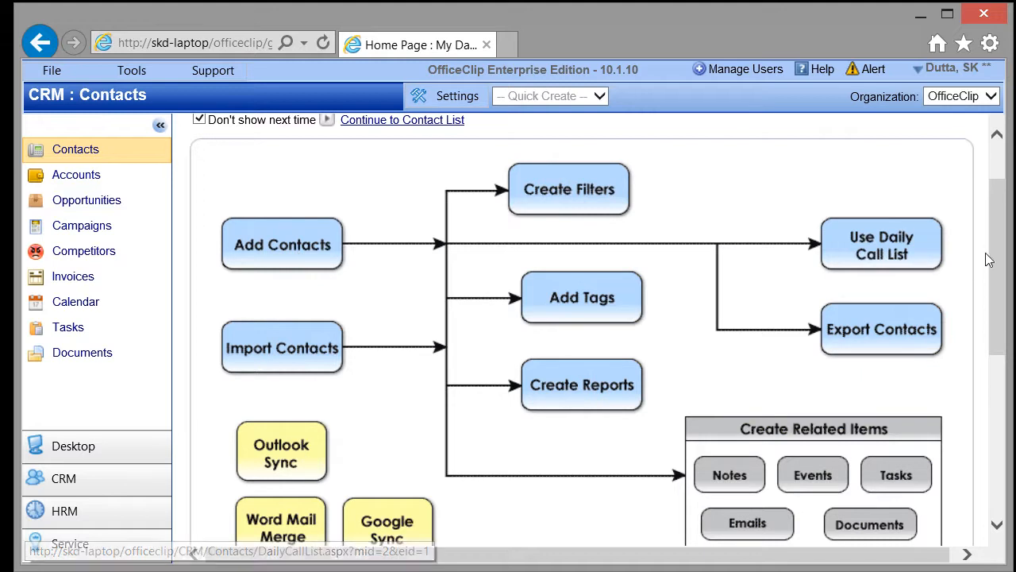
pyautogui.scroll(1, 988, 260)
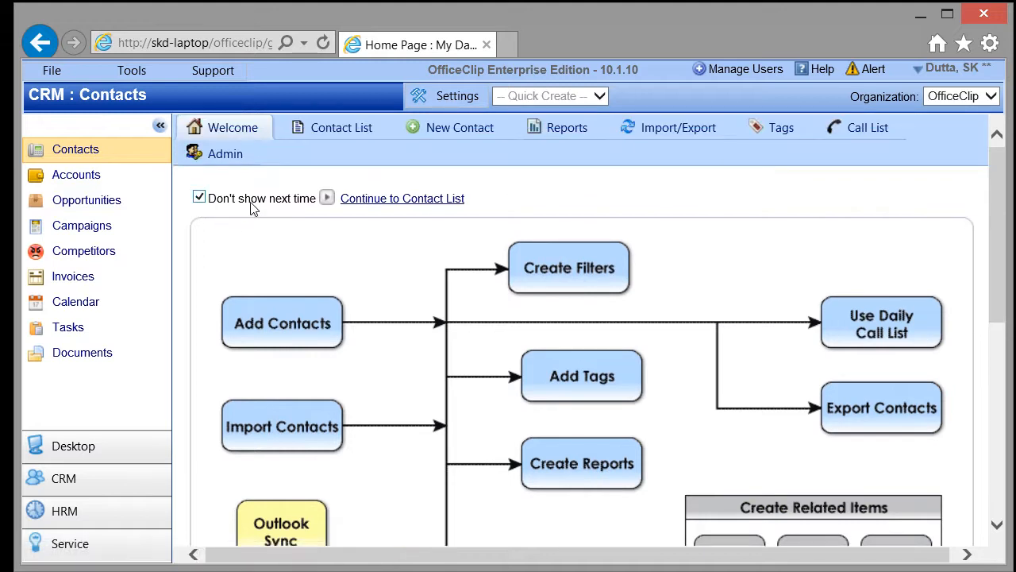
pyautogui.click(409, 200)
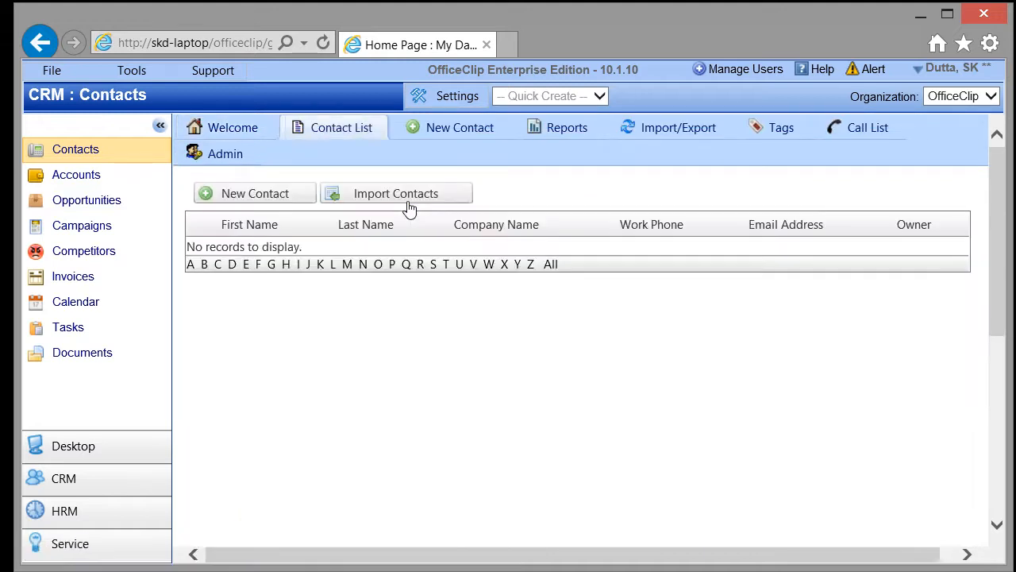
pyautogui.click(256, 193)
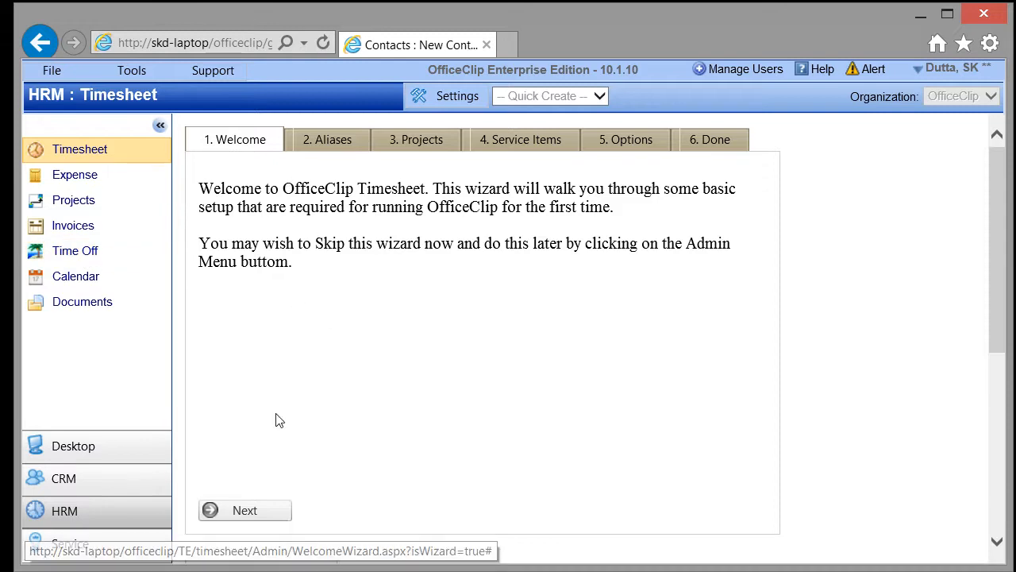
# View timesheet aliases and Issue Tracker binders, return to the dashboard, then minimize Internet Explorer.
pyautogui.click(254, 508)
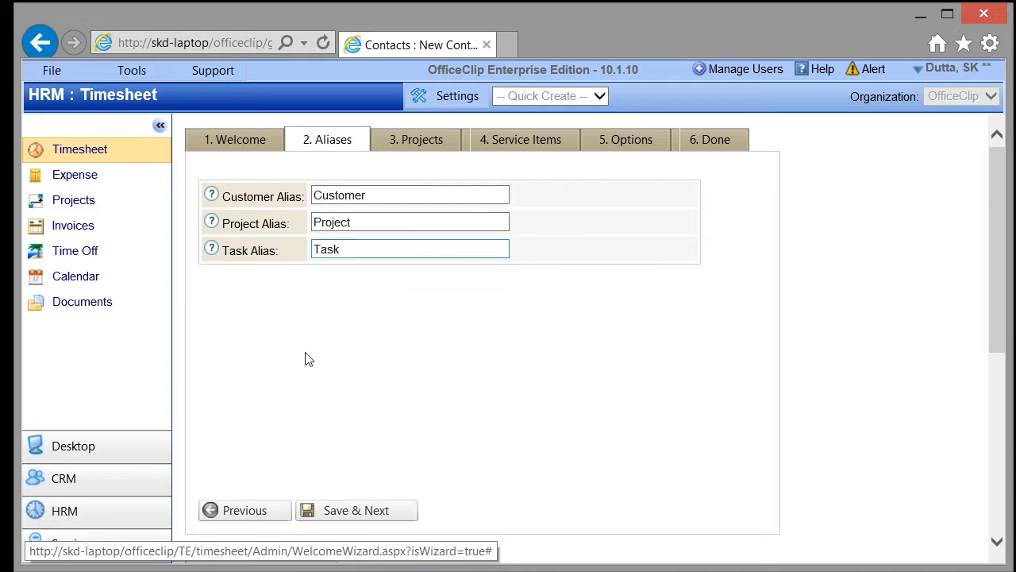
pyautogui.click(78, 544)
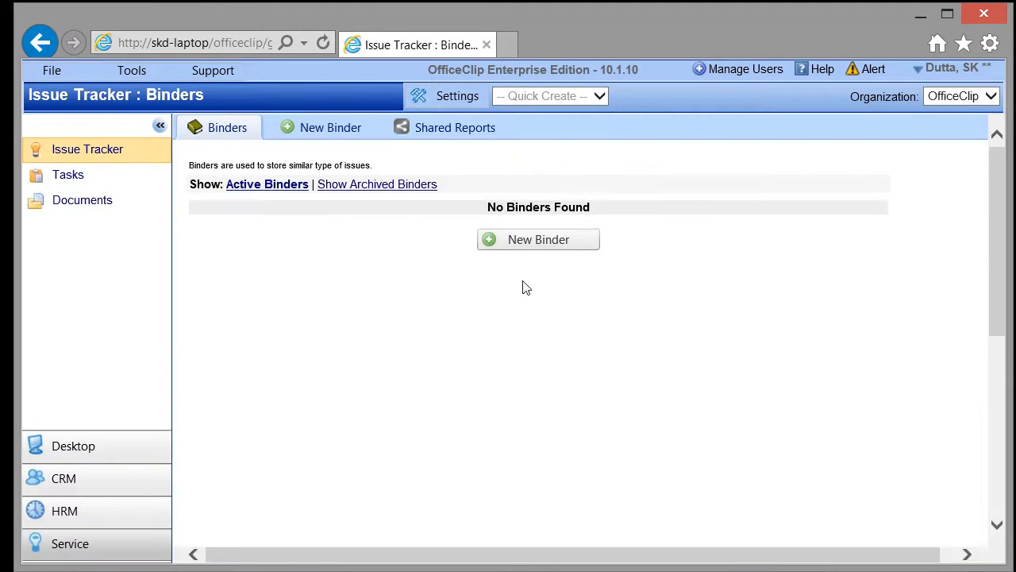
pyautogui.click(72, 447)
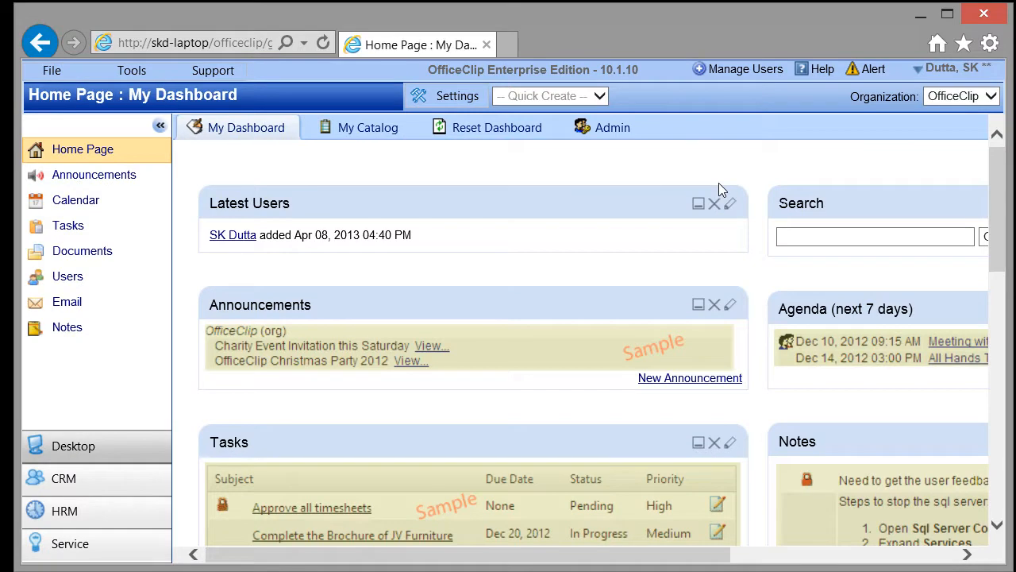
pyautogui.click(922, 16)
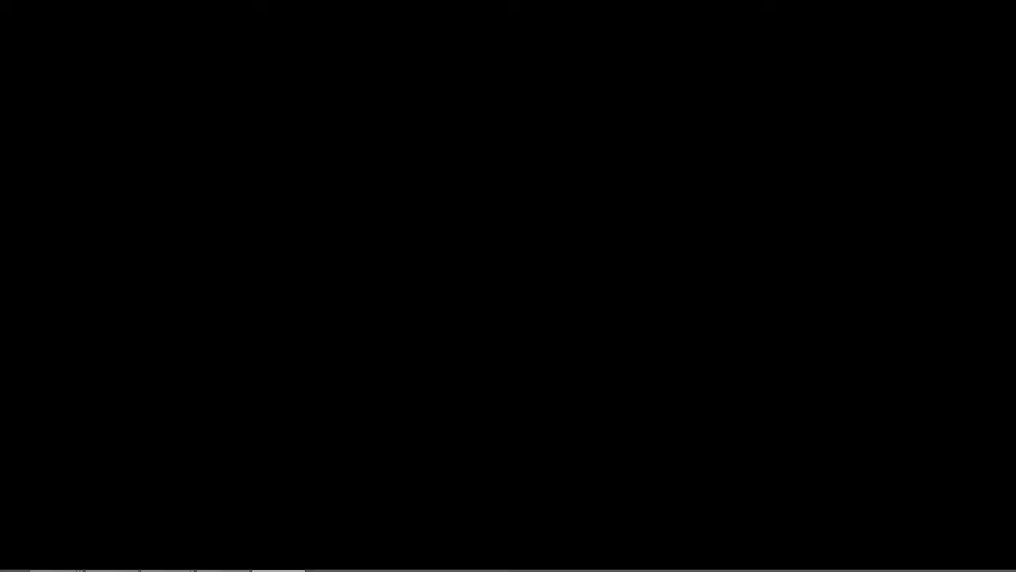
# Load skd-laptop/officeclip/systemtest.aspx in a new Chrome tab and scroll through the test results.
pyautogui.click(279, 570)
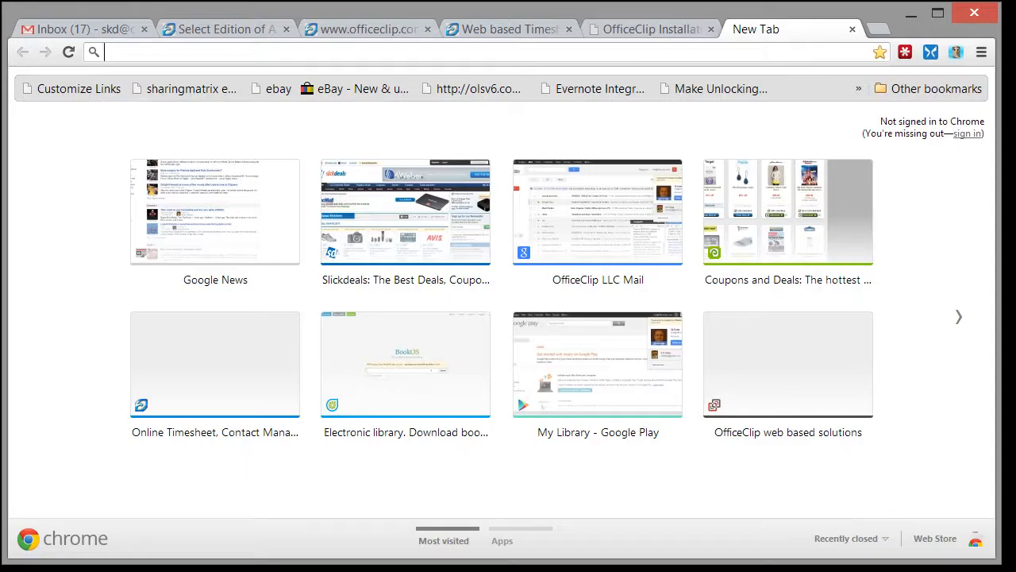
pyautogui.write('http://skd-laptop/officeclip/default.aspx')
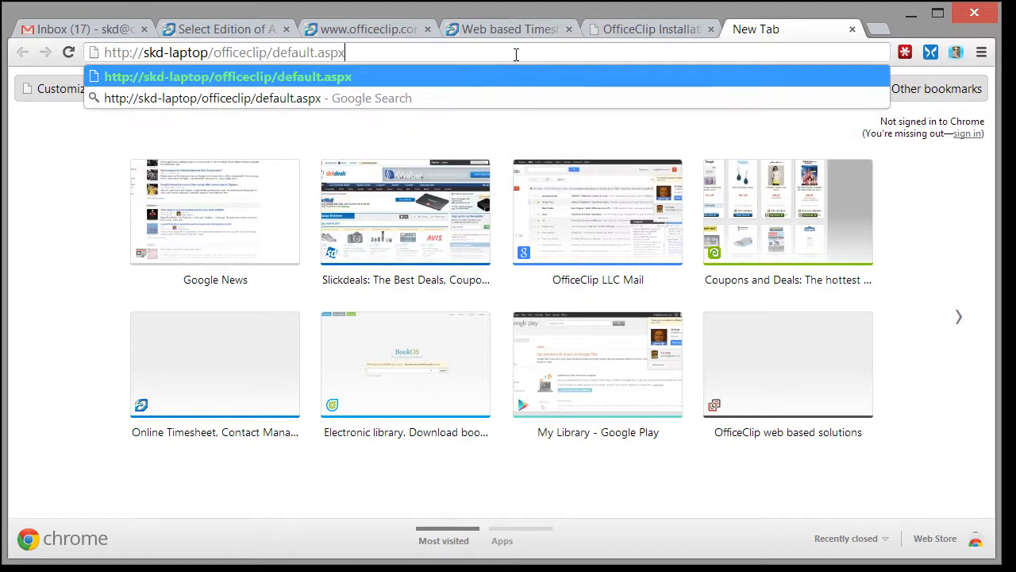
pyautogui.press('Return')
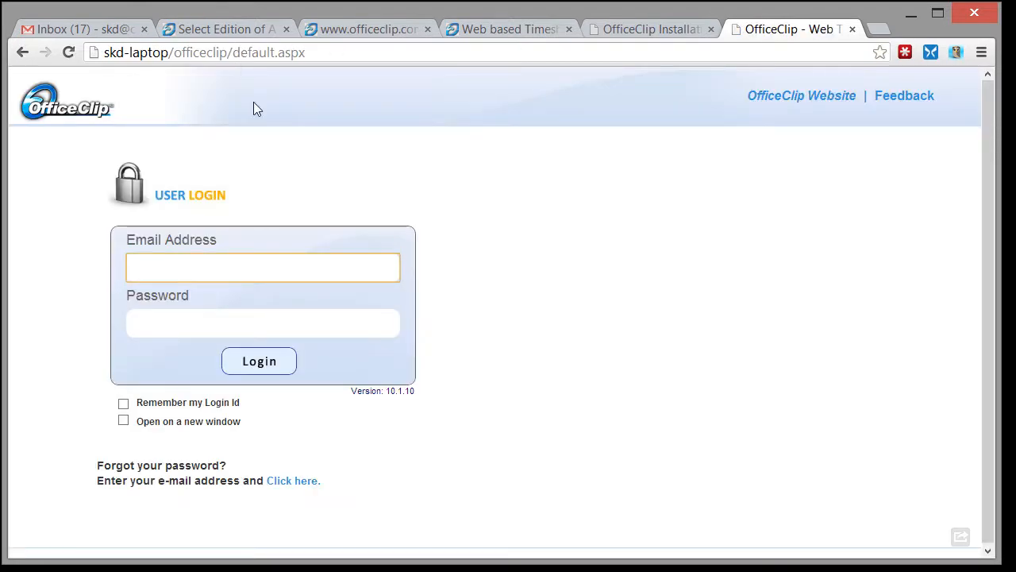
pyautogui.moveTo(233, 55); pyautogui.dragTo(319, 54)
pyautogui.write('system')
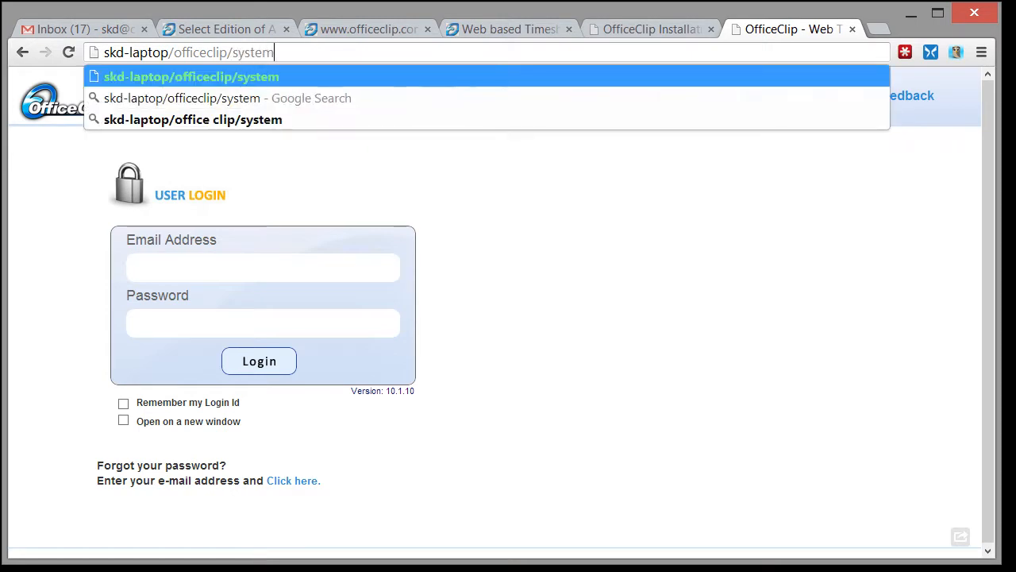
pyautogui.write('test.aspx')
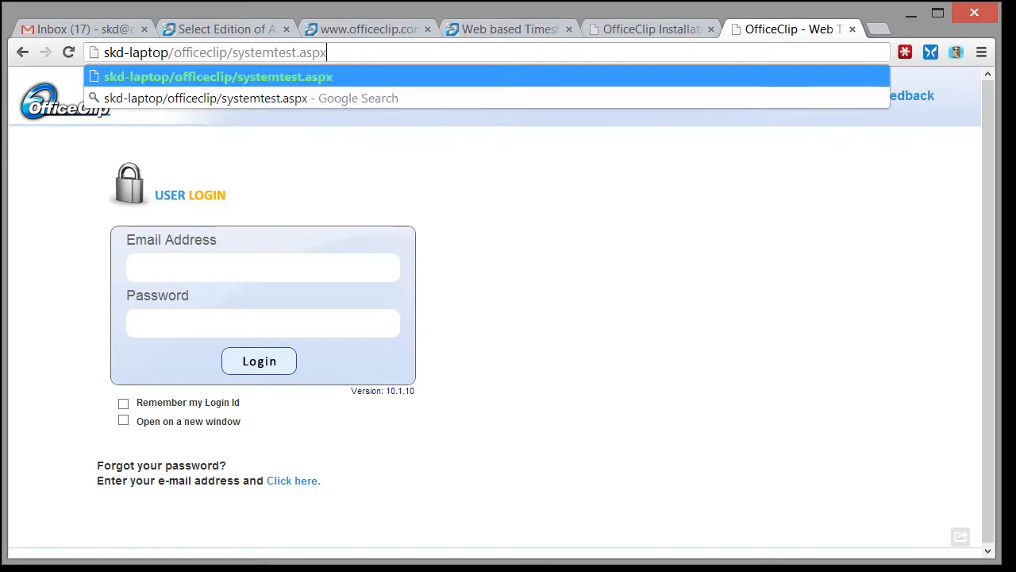
pyautogui.press('Return')
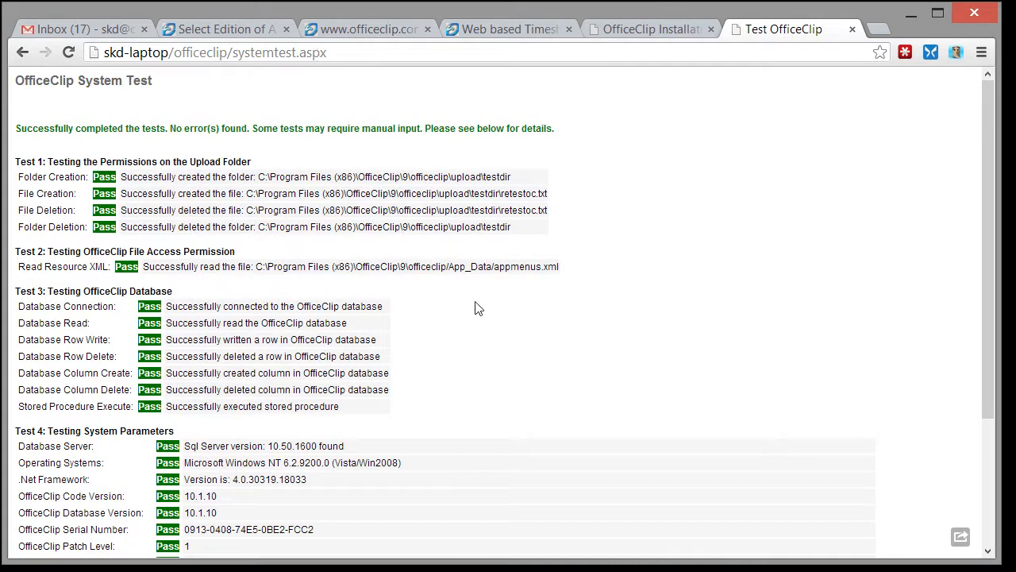
pyautogui.scroll(-3, 422, 366)
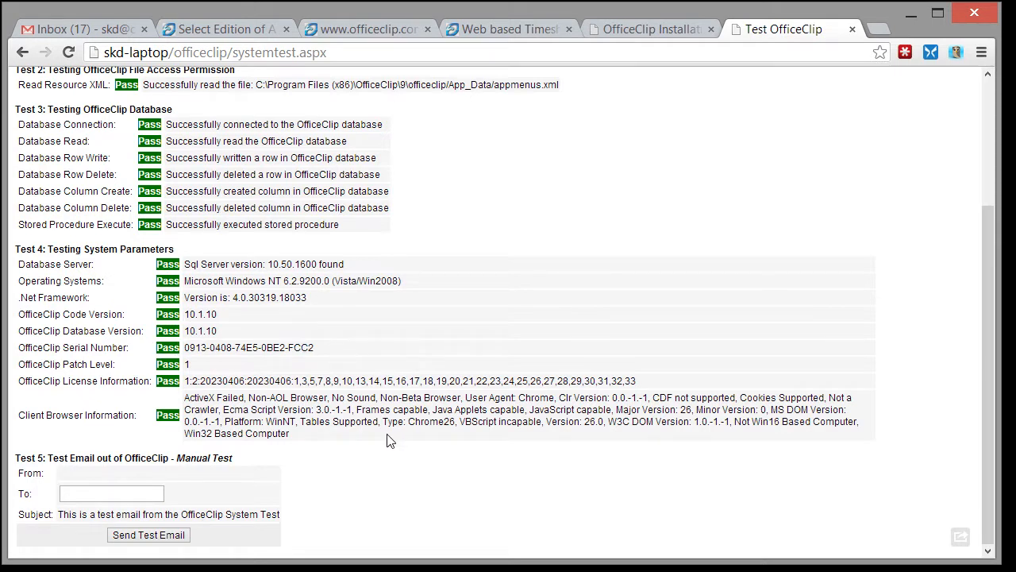
pyautogui.scroll(3, 386, 440)
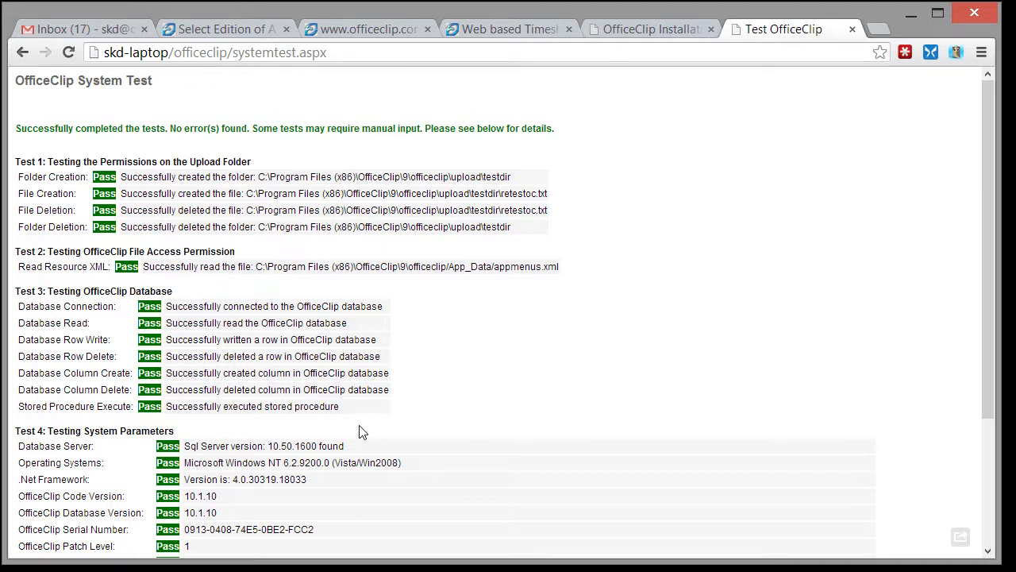
pyautogui.moveTo(171, 569)
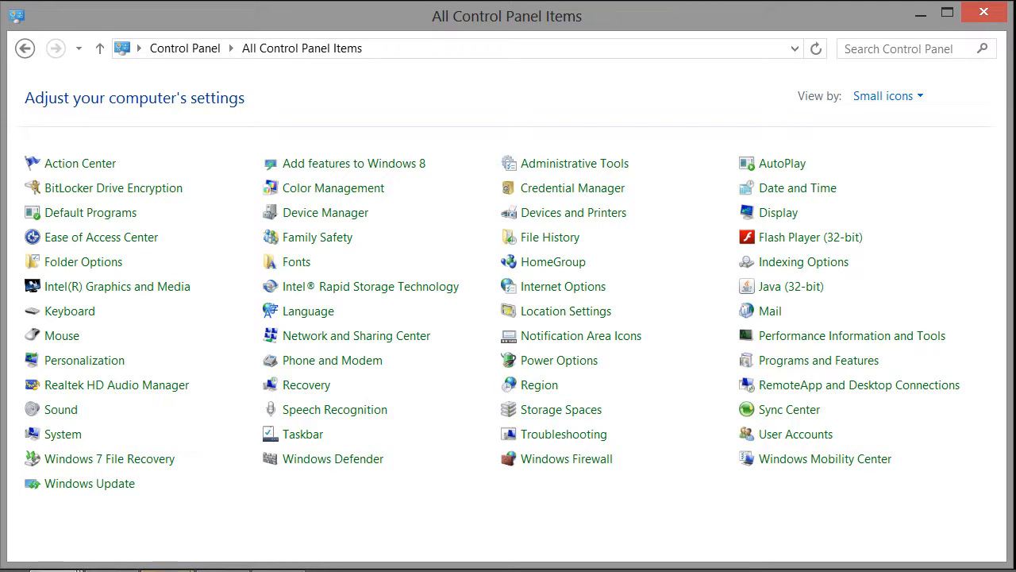
# Refresh IIS Manager and remove the officeclip application from Default Web Site.
pyautogui.moveTo(80, 569)
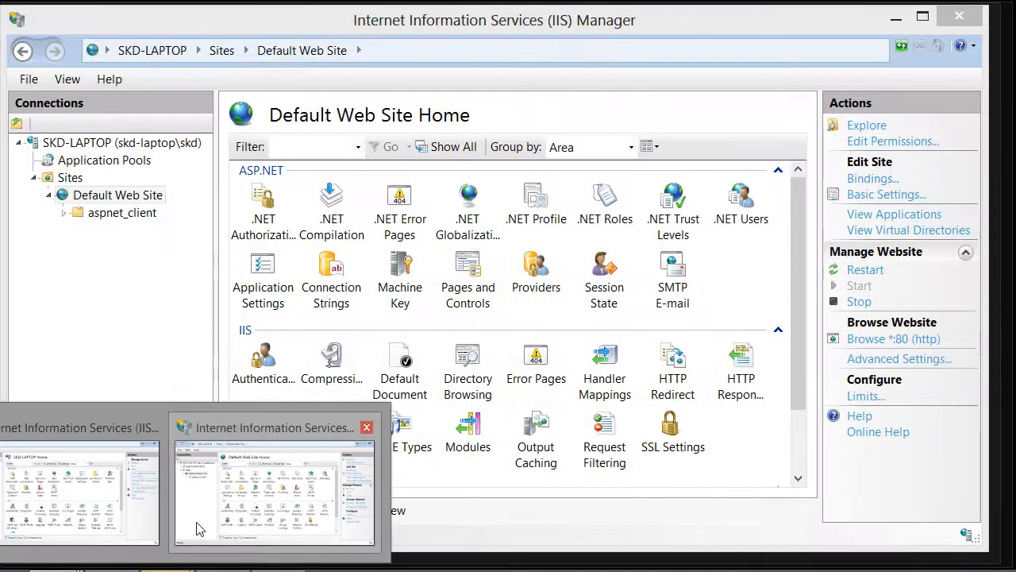
pyautogui.click(198, 528)
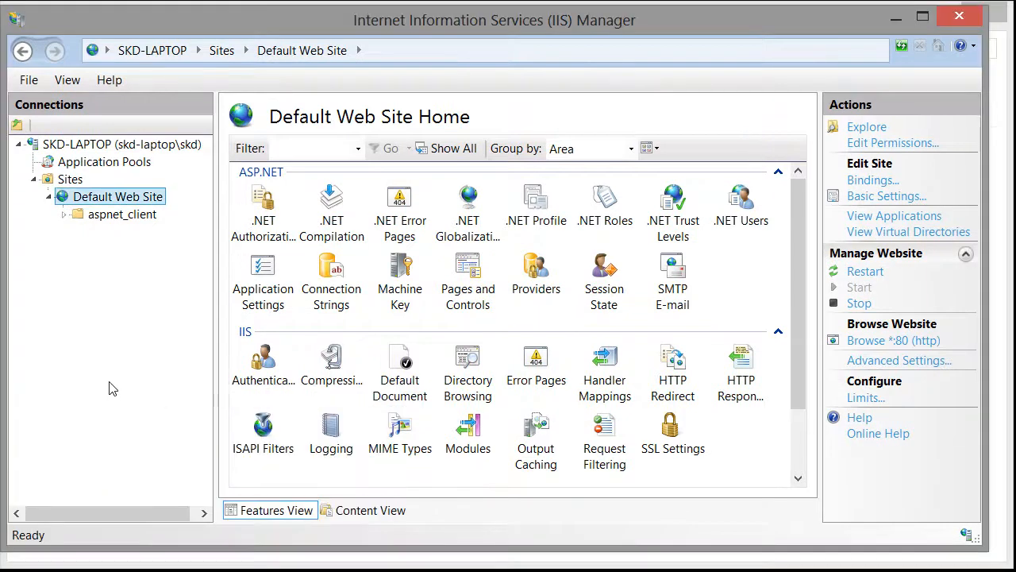
pyautogui.press('F5')
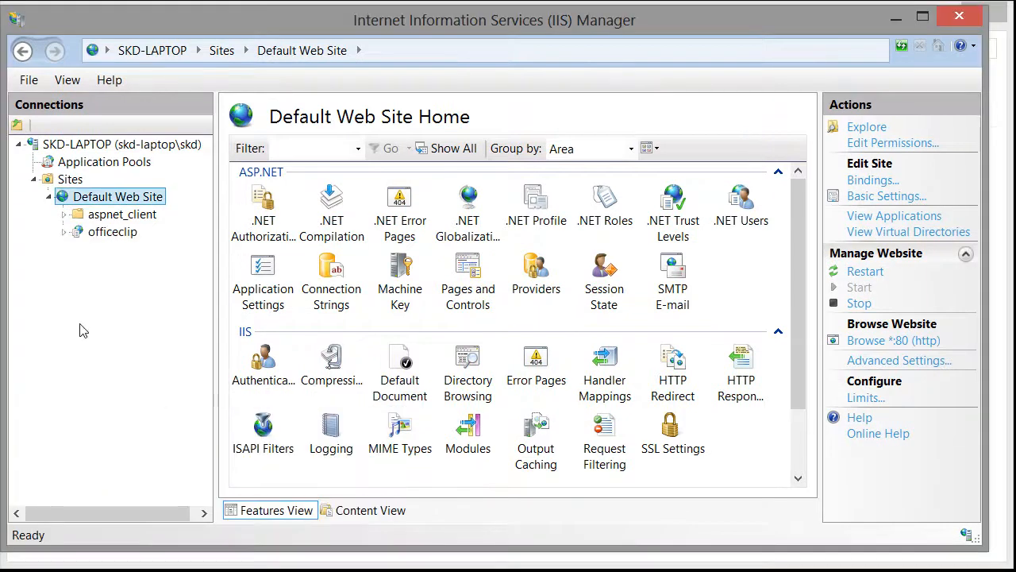
pyautogui.rightClick(107, 237)
pyautogui.click(157, 376)
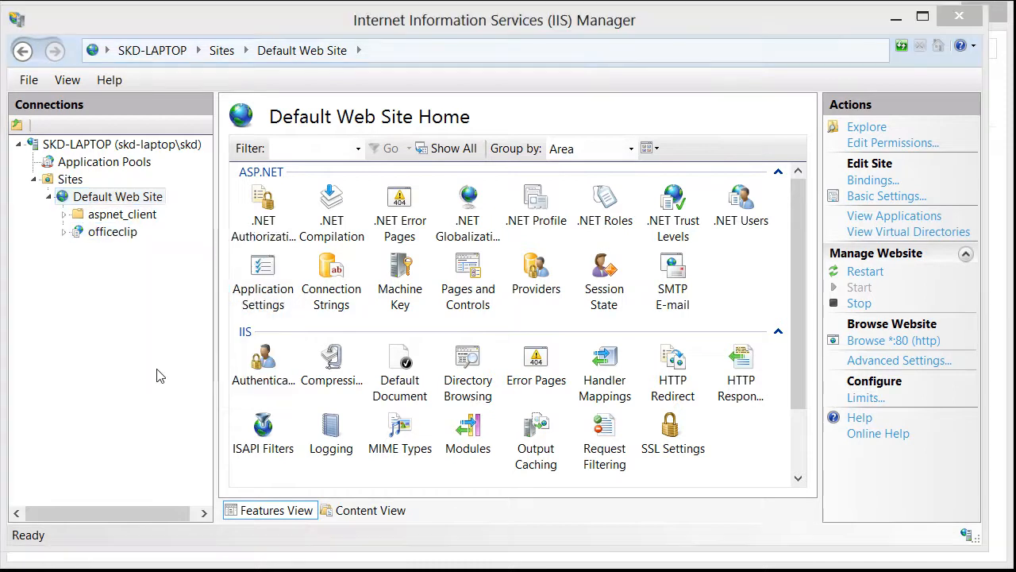
pyautogui.click(377, 274)
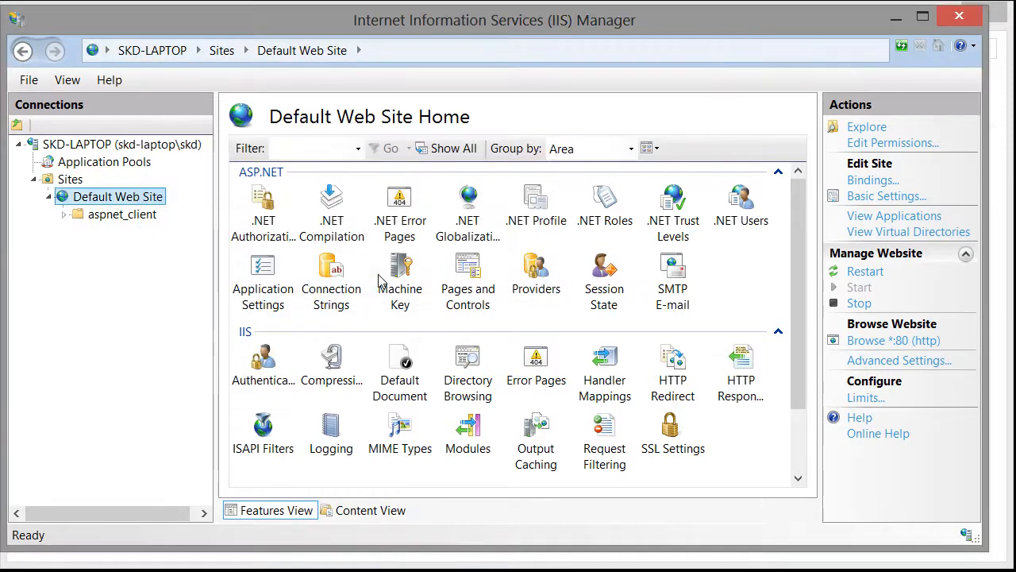